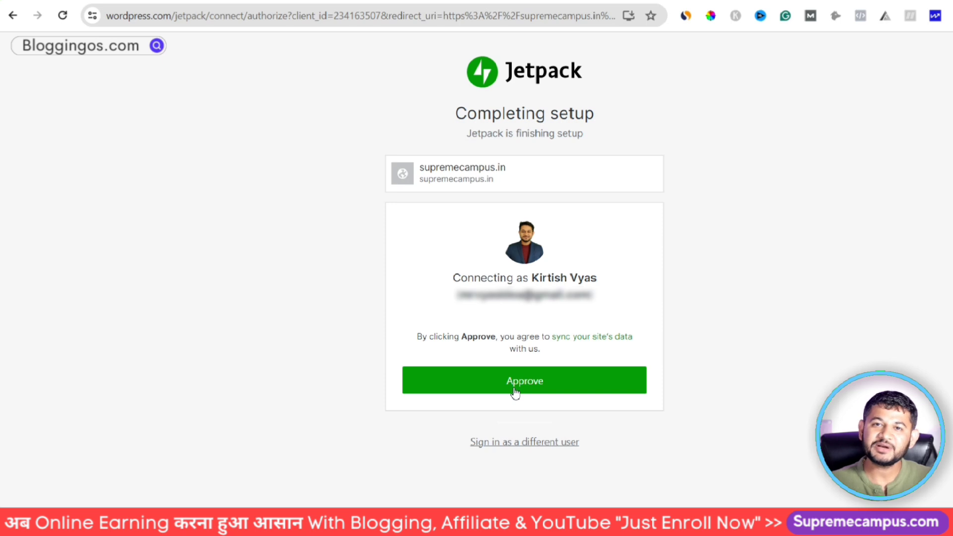
Approve the Jetpack connection for supremecampus.in and start with the Jetpack Free plan.
left_click(561, 385)
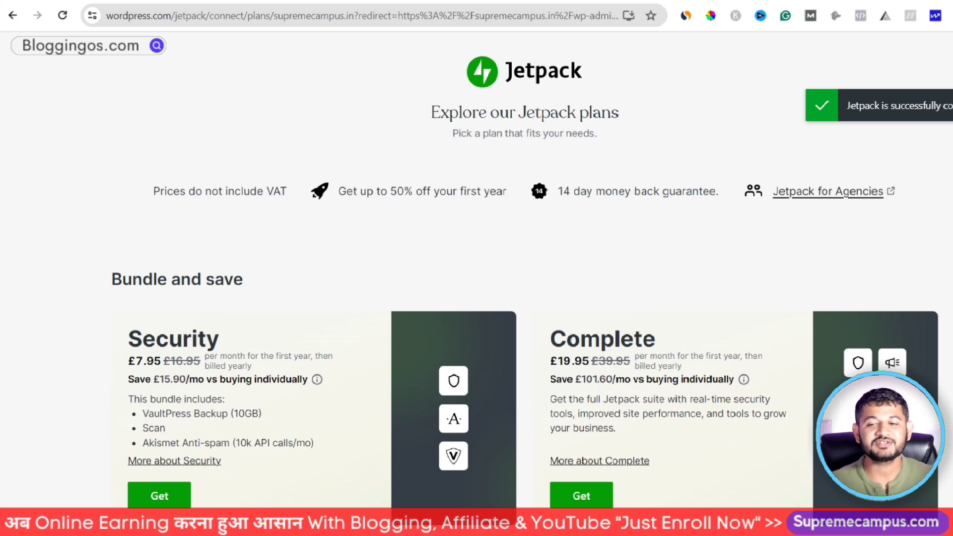
scroll(771, 341, "down", 20)
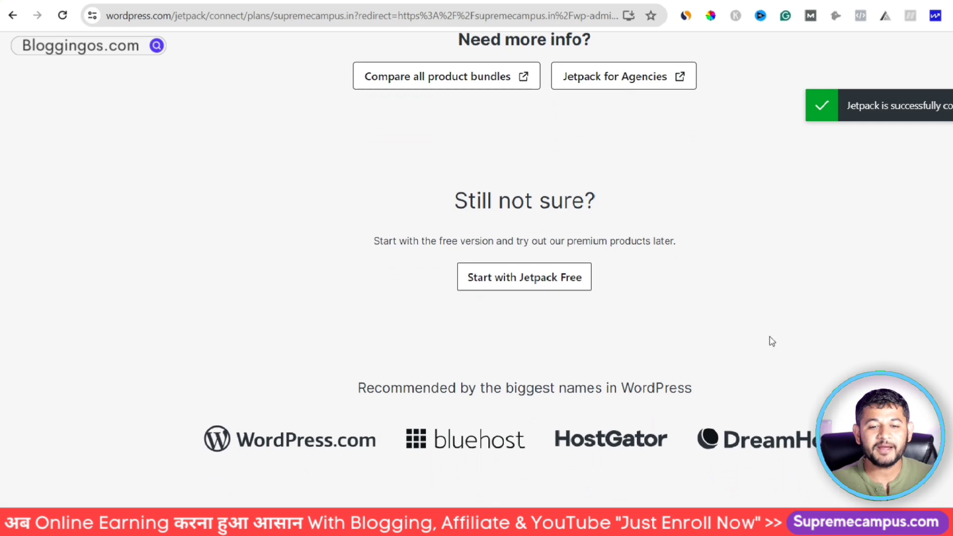
left_click(543, 282)
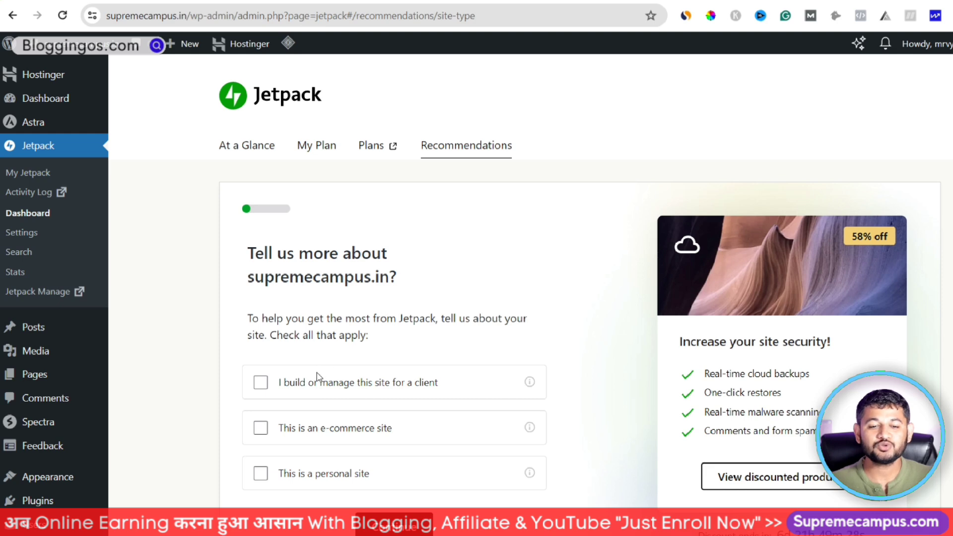
Skip the site-type recommendations by opening Jetpack's At a Glance overview, and dismiss the Jetpack Stats activation notice.
scroll(540, 367, "down", 1)
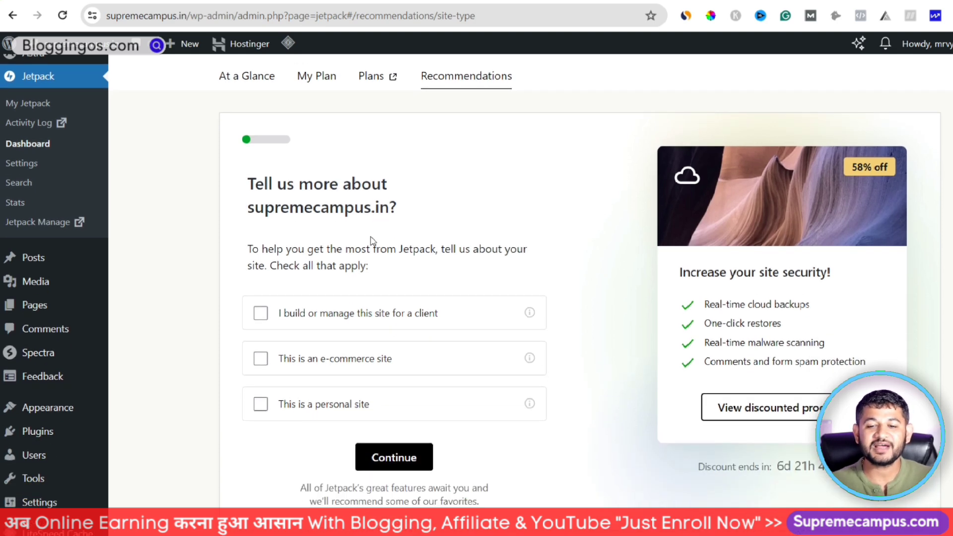
scroll(371, 239, "down", 4)
scroll(380, 288, "up", 5)
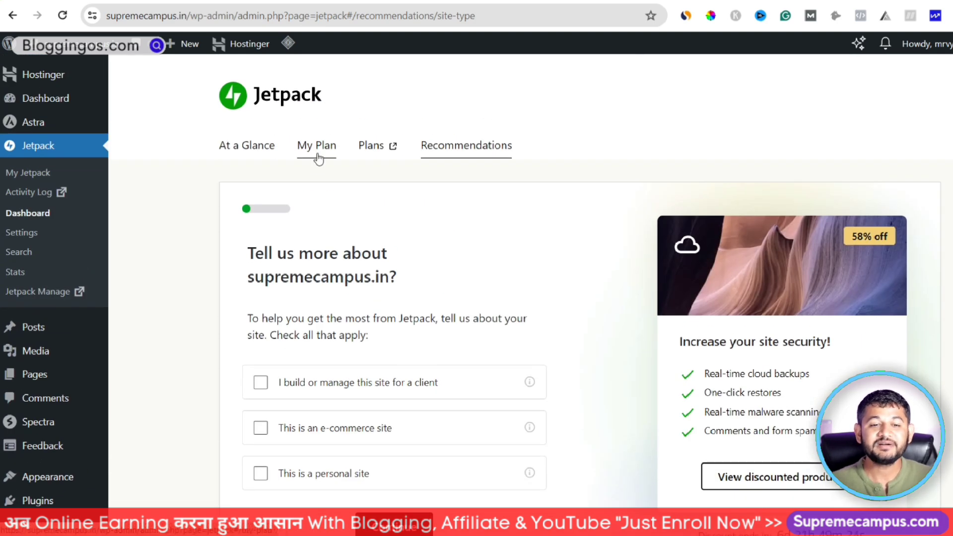
left_click(256, 154)
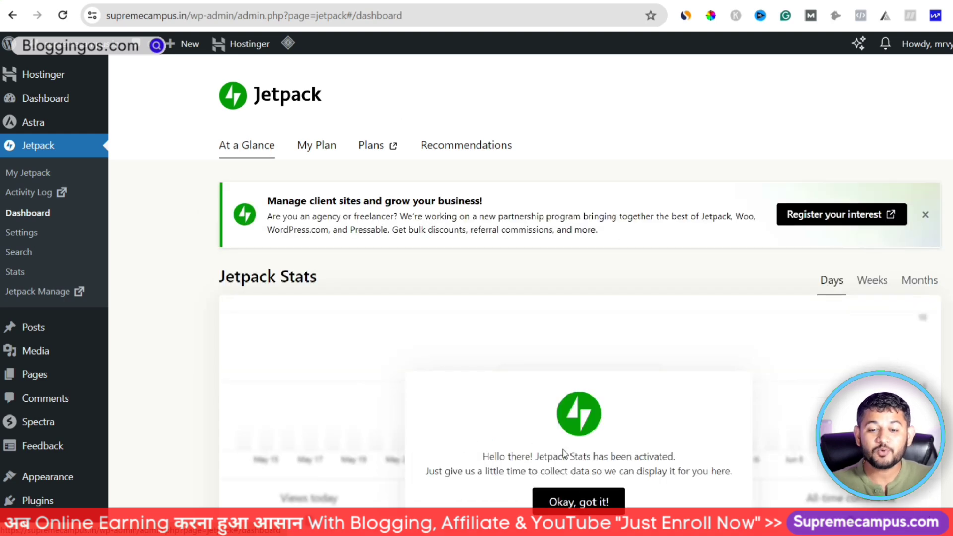
left_click(575, 503)
Turn on Jetpack's downtime monitoring from the At a Glance overview.
scroll(574, 421, "down", 2)
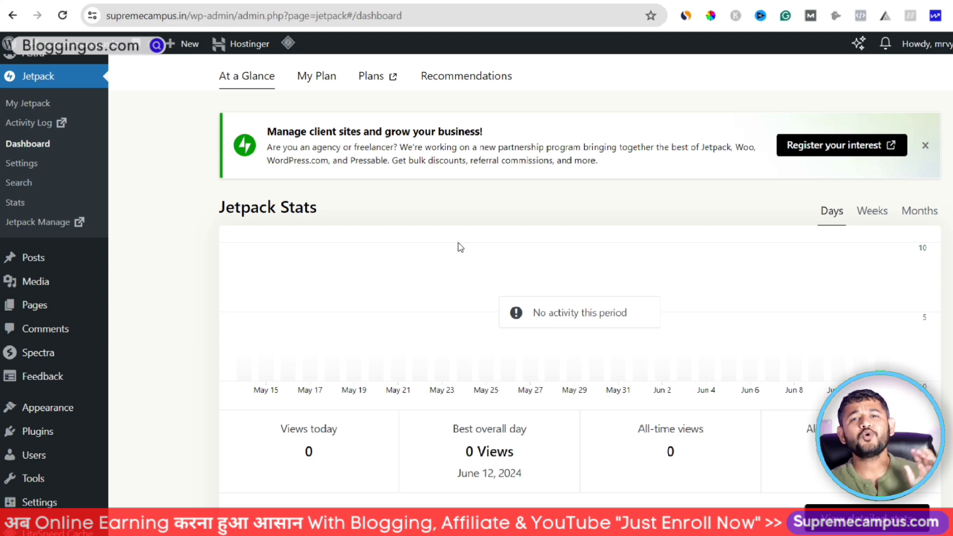
scroll(461, 245, "down", 15)
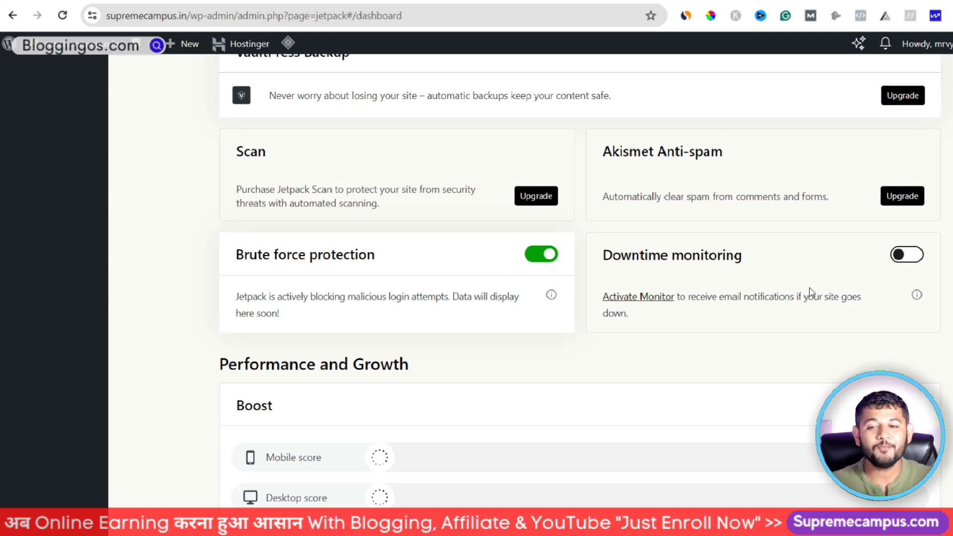
left_click(905, 255)
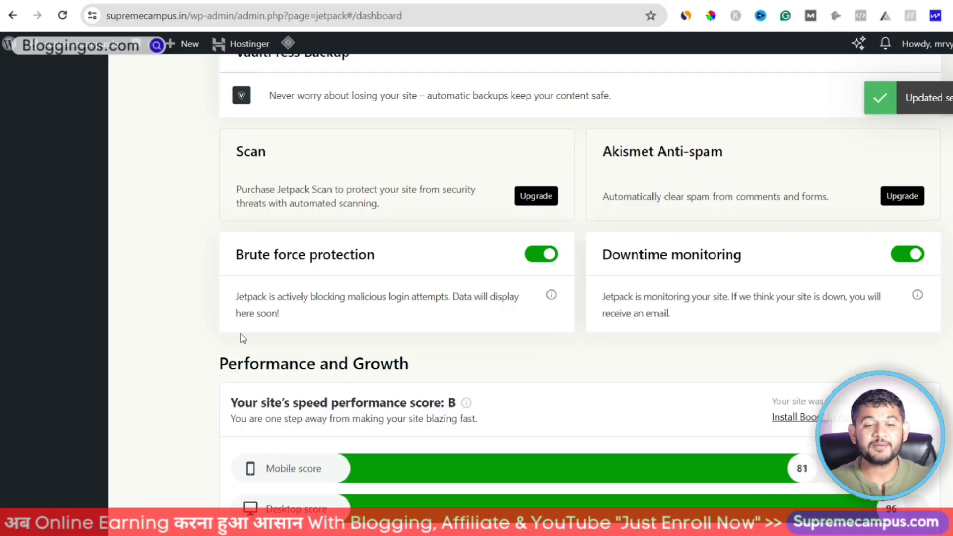
Review the Performance and Growth scores, the optional modules, and the site and account connections in the Jetpack overview.
scroll(242, 339, "down", 4)
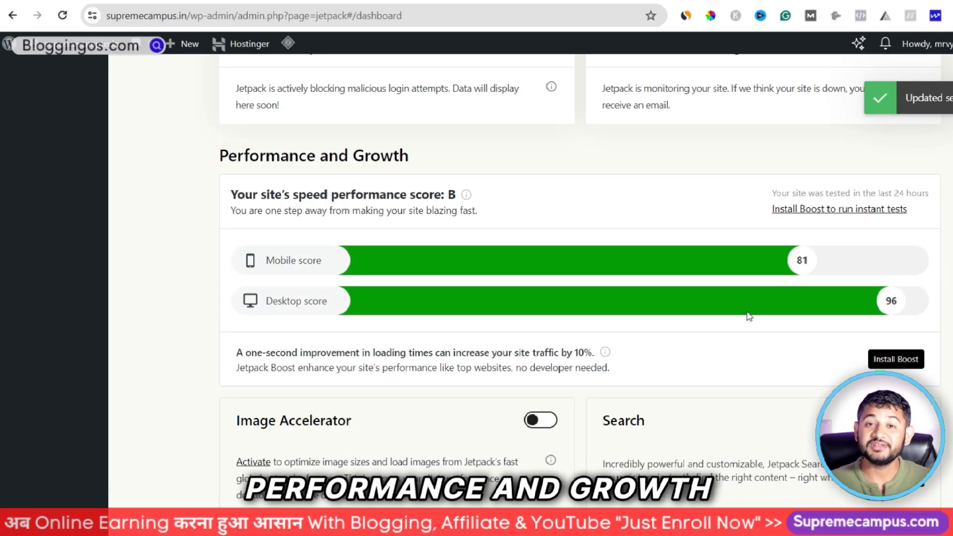
scroll(268, 338, "down", 5)
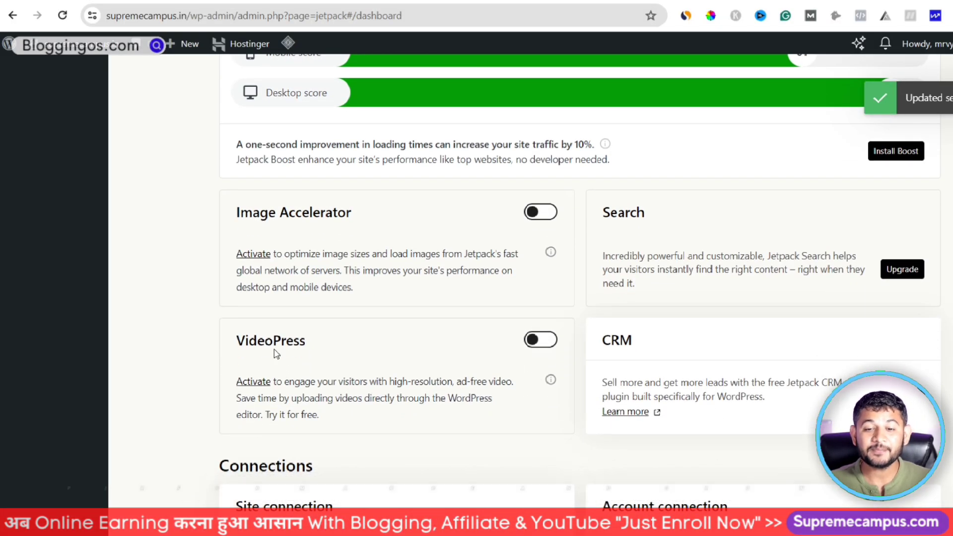
scroll(274, 350, "down", 4)
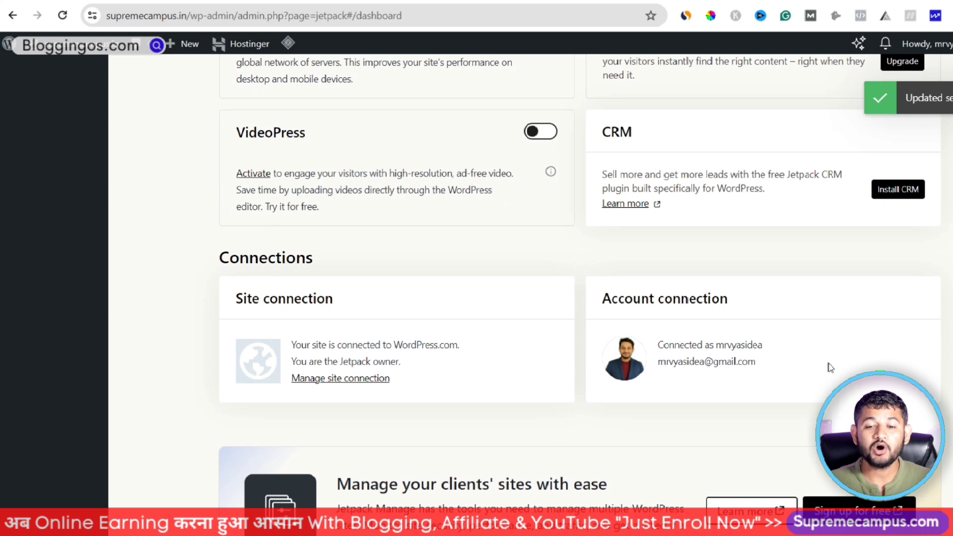
left_click_drag(316, 344, 473, 347)
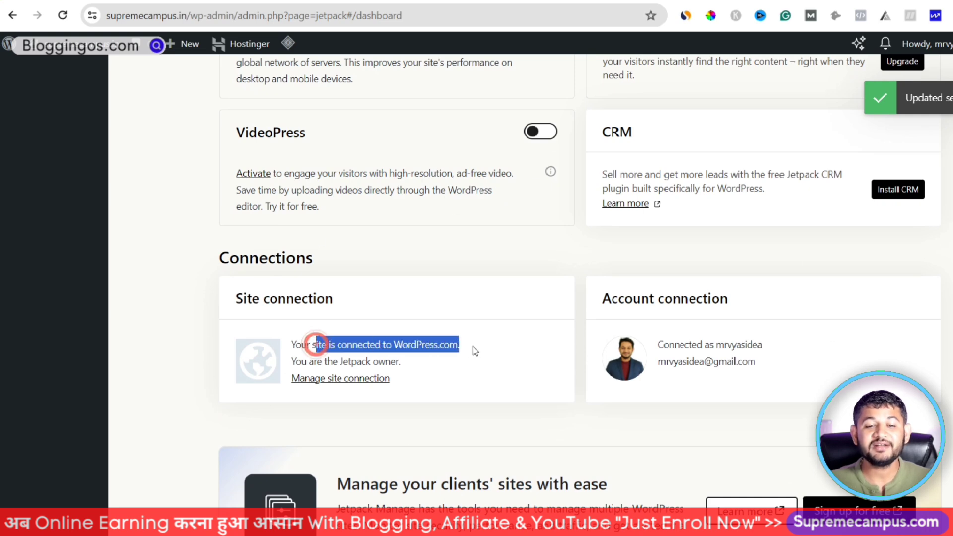
scroll(474, 348, "down", 4)
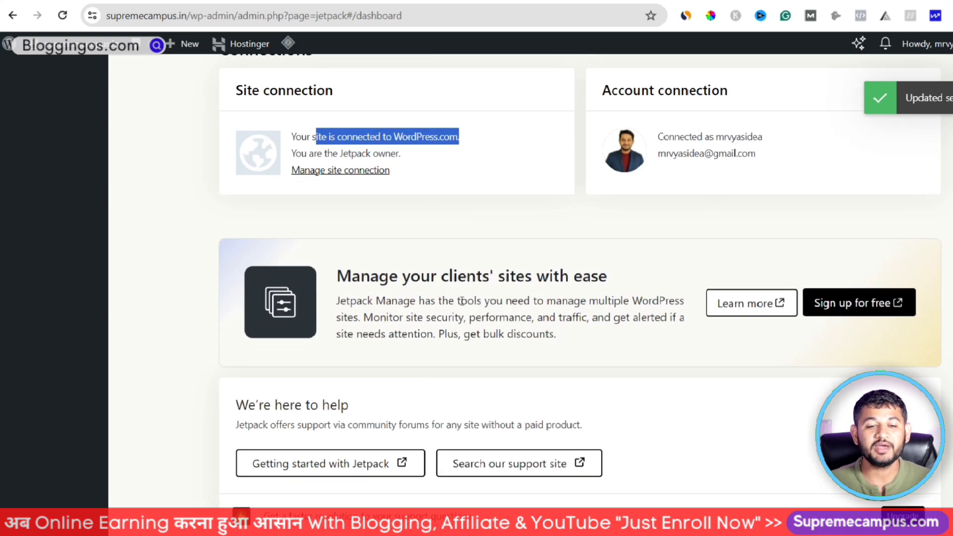
right_click(370, 172)
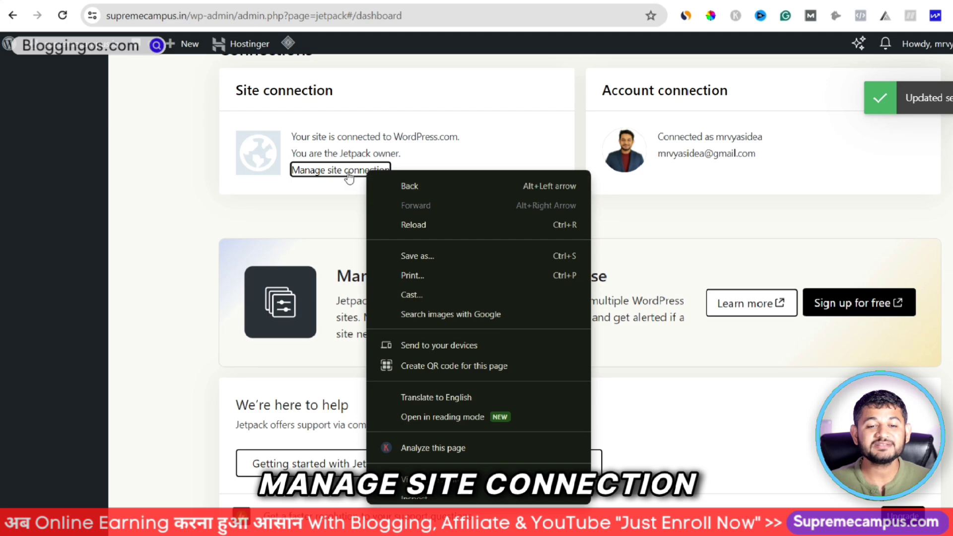
left_click(347, 171)
left_click(740, 402)
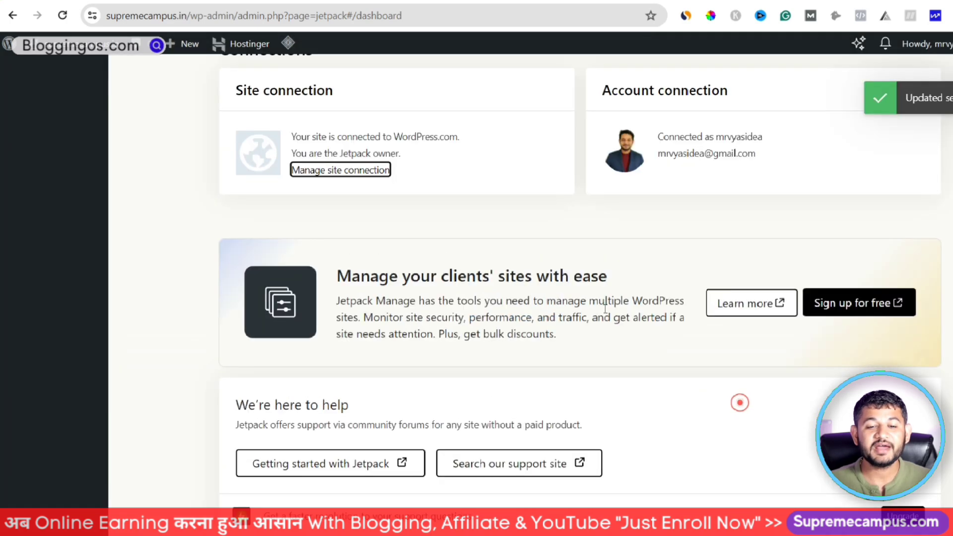
scroll(581, 325, "up", 15)
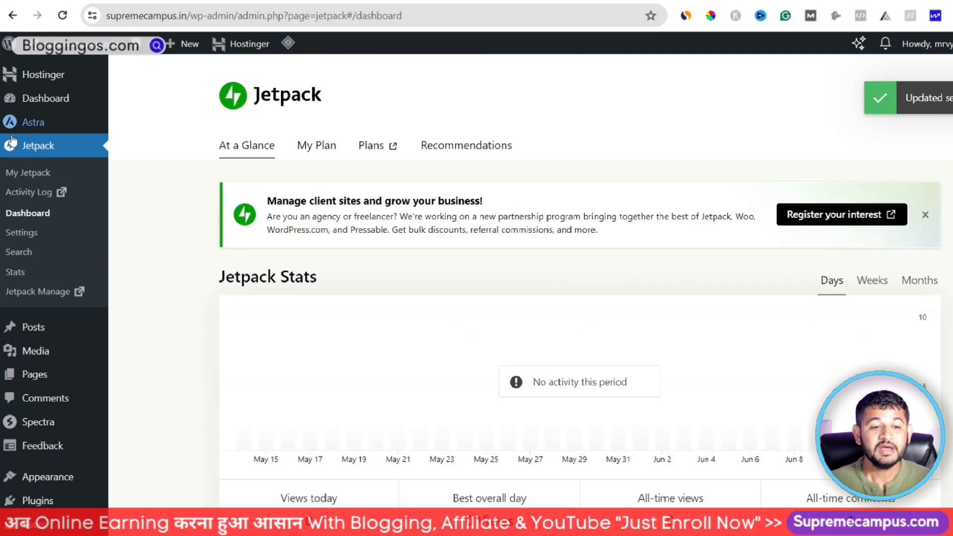
Review Jetpack's security settings through to the WordPress.com login options, and view the live site's home page in between.
left_click(21, 233)
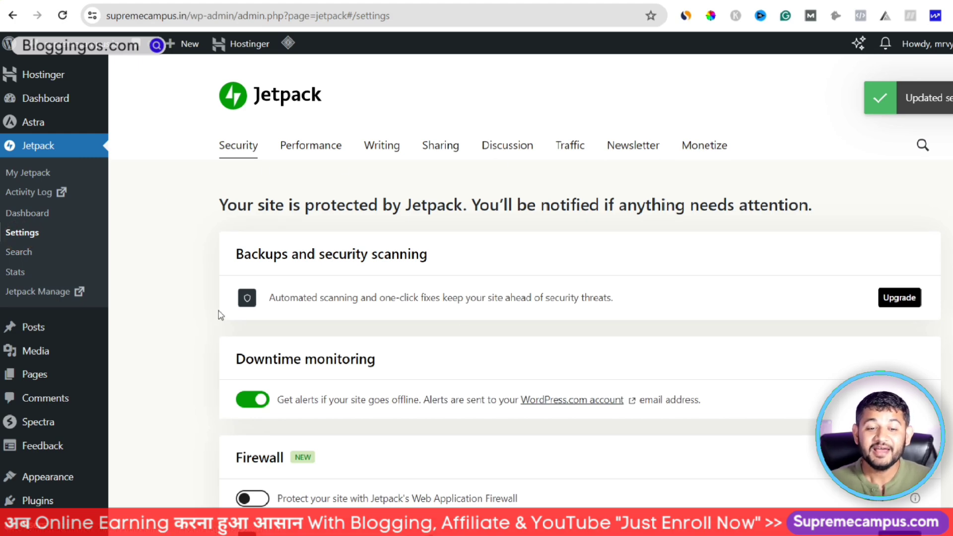
scroll(236, 171, "down", 3)
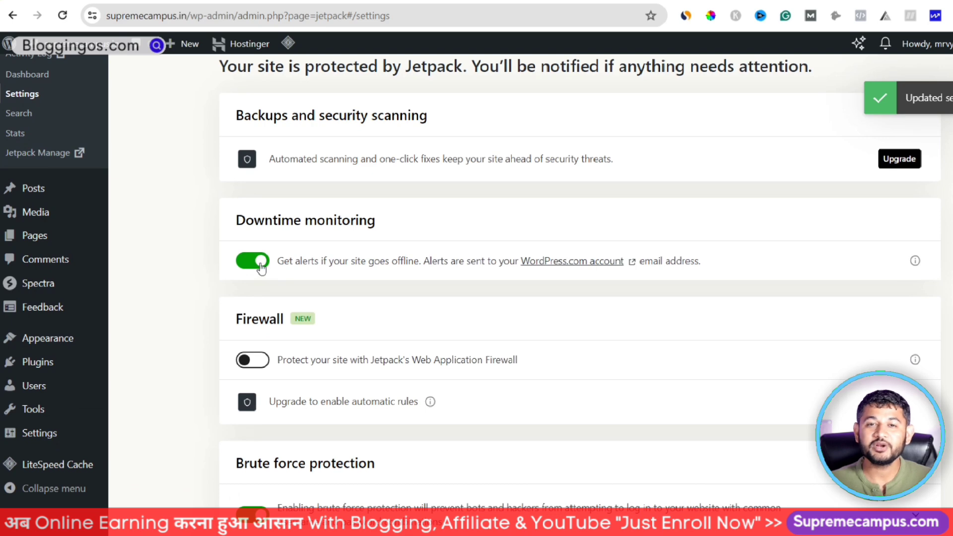
scroll(259, 268, "down", 7)
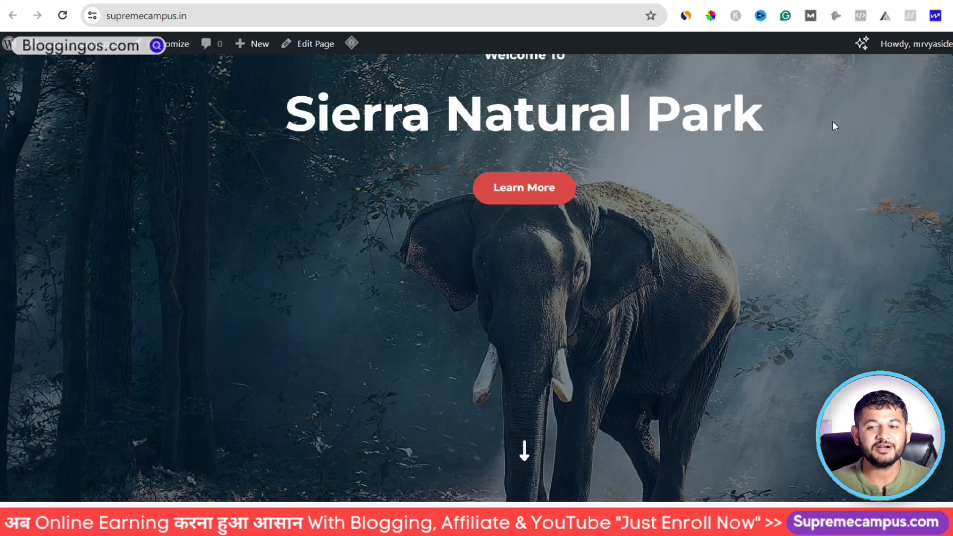
scroll(833, 127, "up", 5)
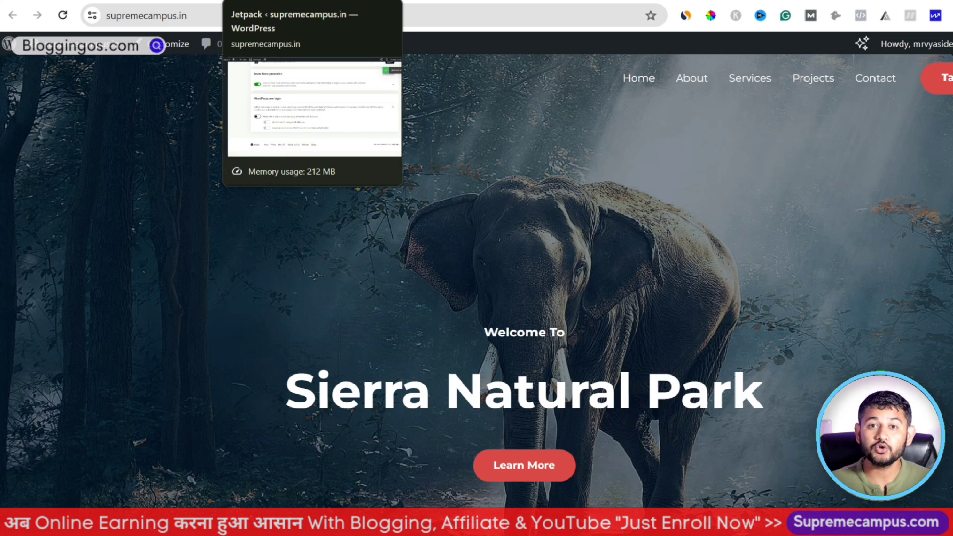
left_click(268, 1)
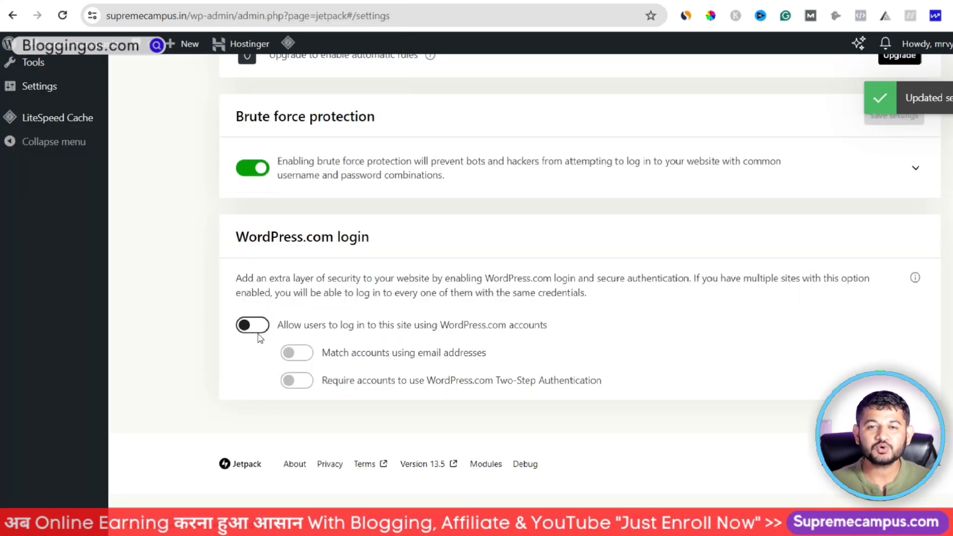
Enable the site accelerator in Jetpack's Performance settings, covering image and static file load times.
scroll(259, 337, "up", 15)
left_click(318, 76)
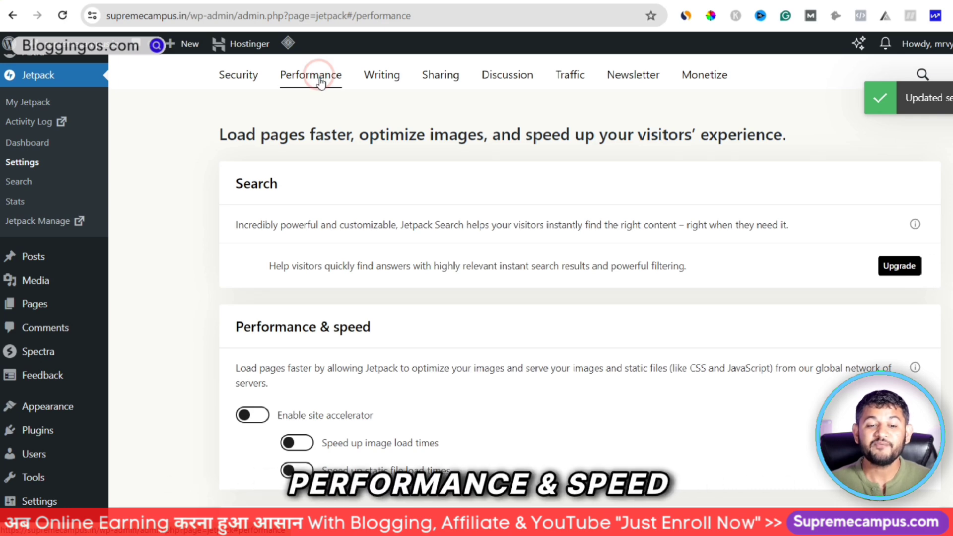
scroll(334, 248, "down", 3)
left_click(255, 278)
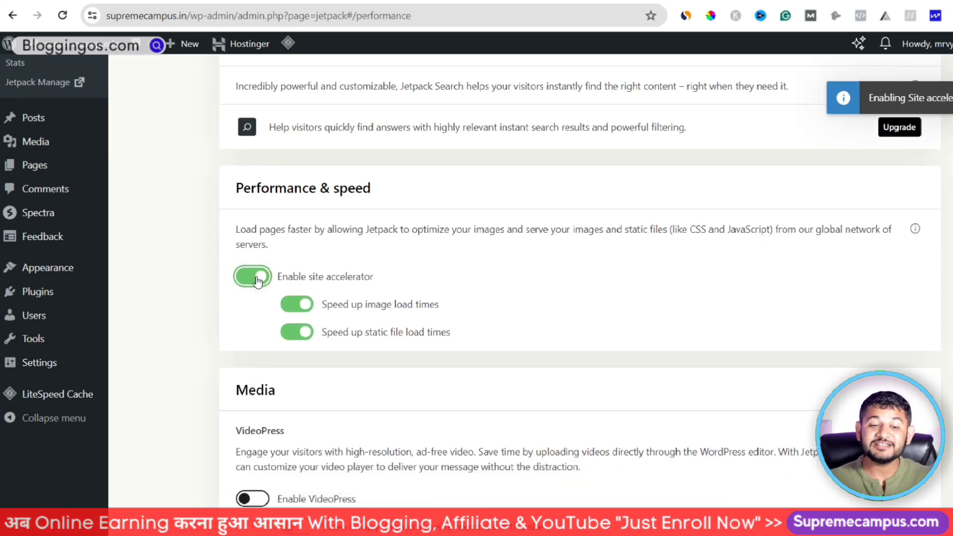
Check the remaining Performance options, open Jetpack's Writing settings, and look over the Hello World post on the live site.
scroll(257, 281, "down", 4)
scroll(257, 276, "up", 8)
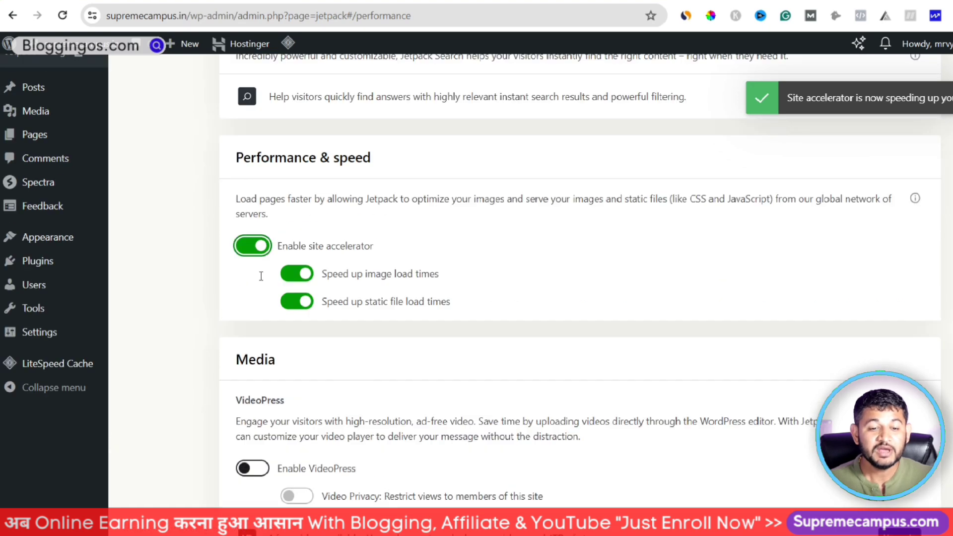
left_click(380, 146)
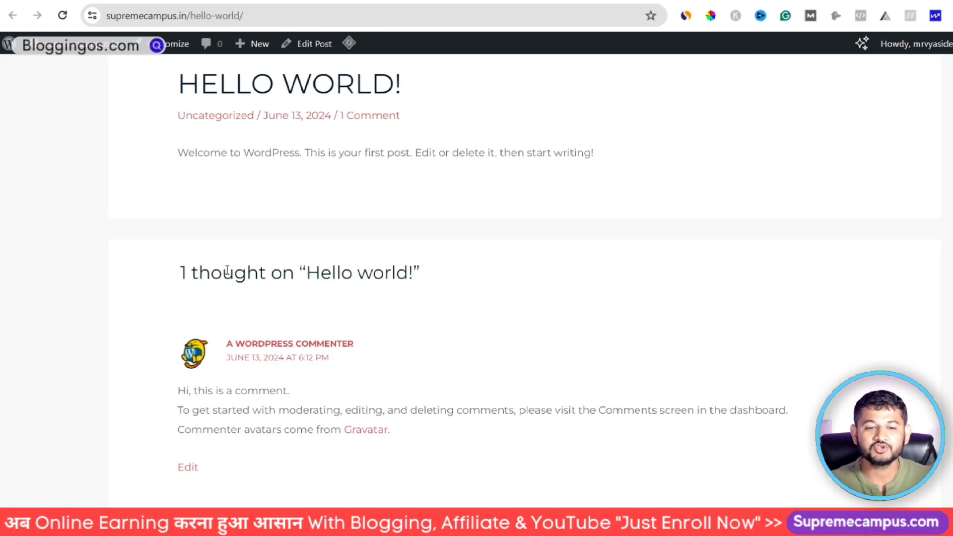
scroll(318, 189, "up", 3)
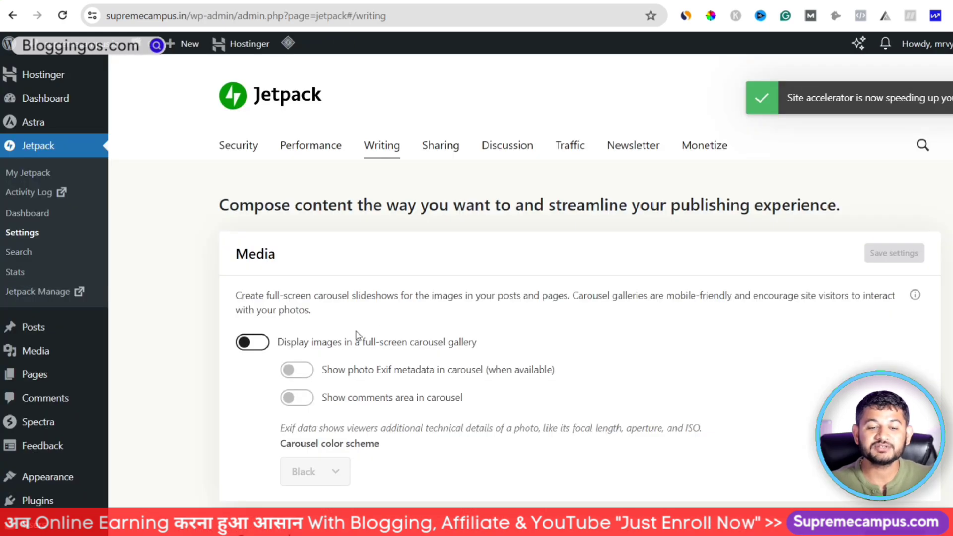
Open Jetpack's Sharing settings and reload the Hello World post on the live site.
left_click(440, 145)
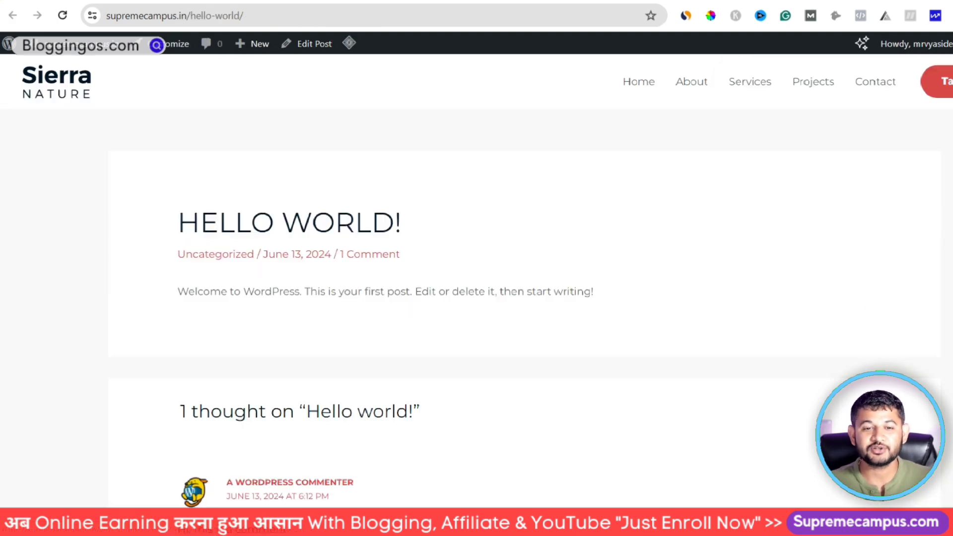
left_click(62, 16)
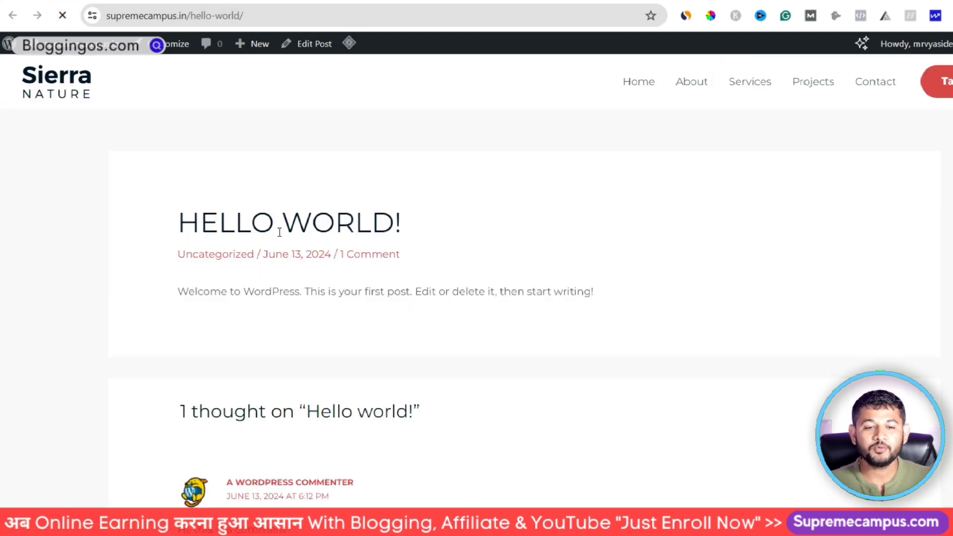
left_click(279, 230)
Open the Girl Kingdom Minecraft Mod APK article on the MRVYAS IDEA site and look through it to its lower part.
scroll(215, 243, "down", 4)
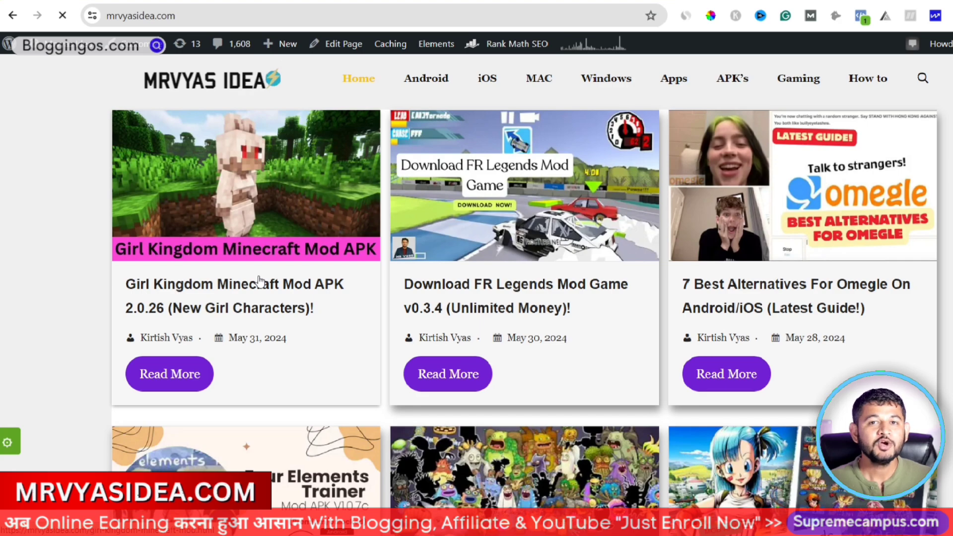
left_click(258, 281)
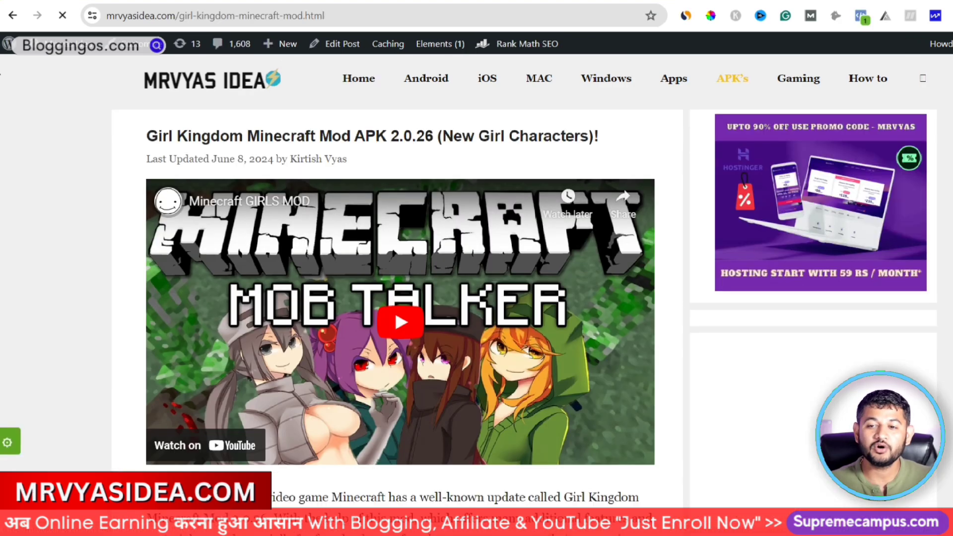
scroll(400, 298, "down", 20)
scroll(234, 201, "down", 8)
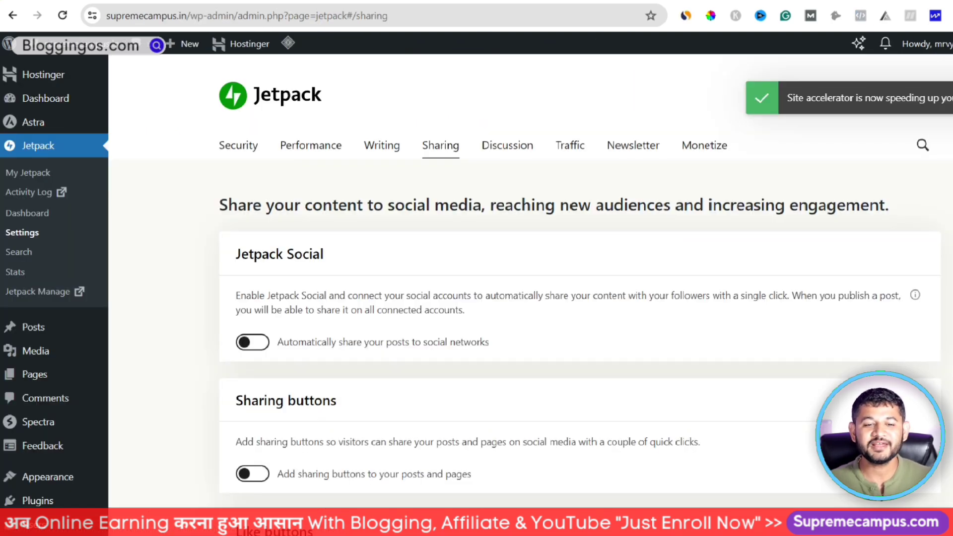
Turn on automatic sharing of posts to social networks in Jetpack Social, and try to enable automatic image conversion for compatibility.
left_click(257, 345)
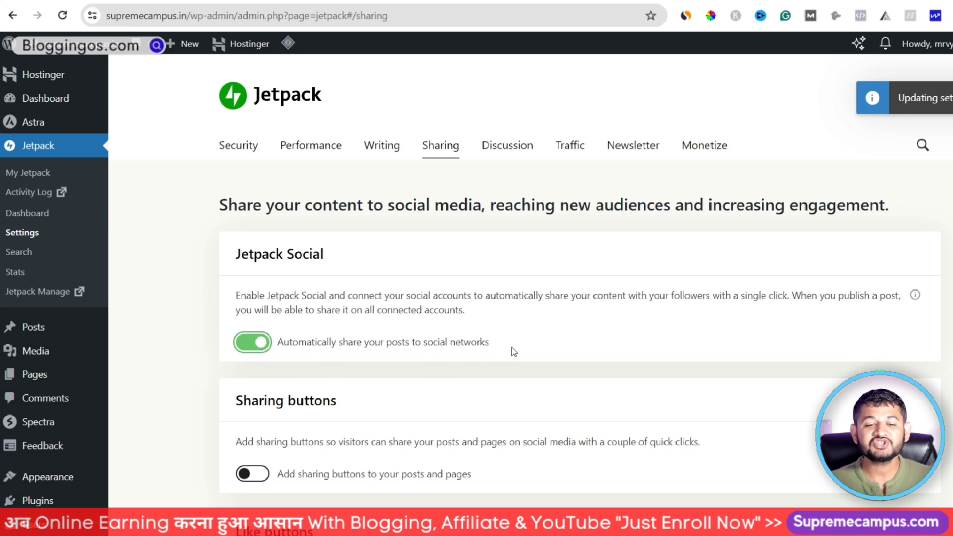
left_click_drag(514, 351, 392, 342)
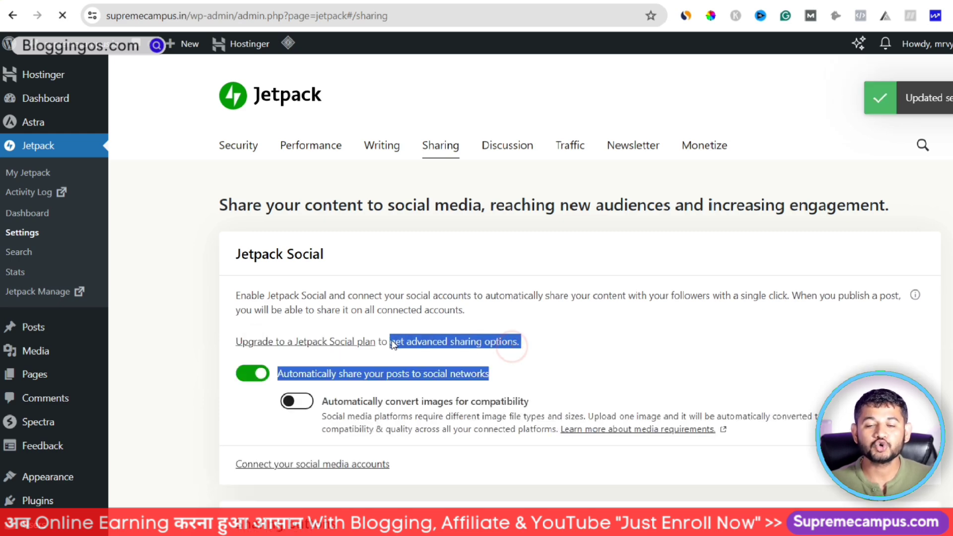
left_click(297, 401)
scroll(305, 407, "down", 3)
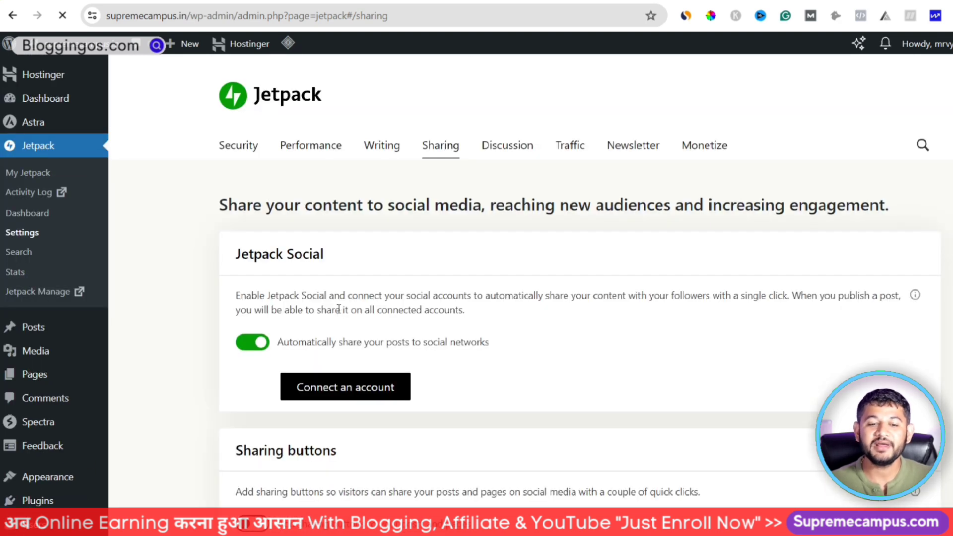
View the social networks available for connection in Jetpack Social, including the Facebook details, and close the list.
left_click(327, 392)
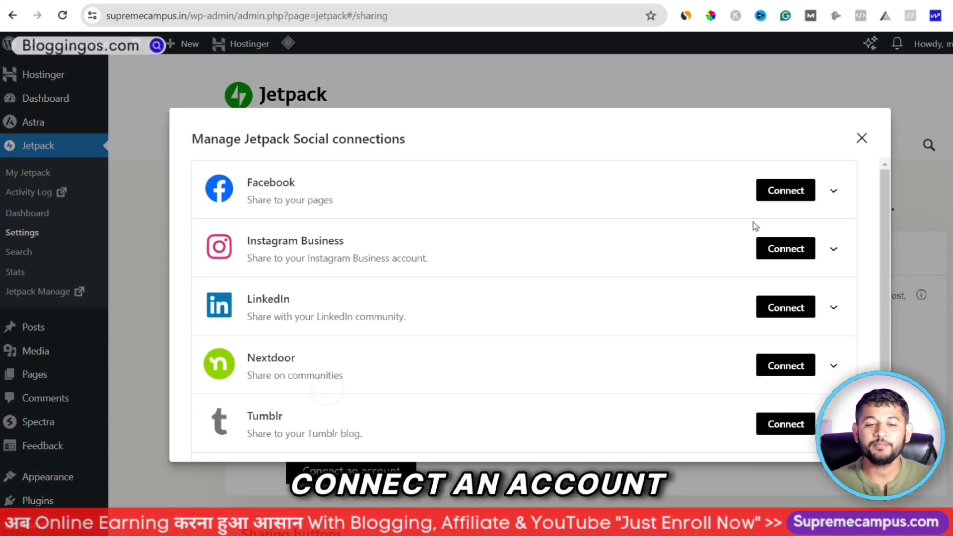
left_click(833, 190)
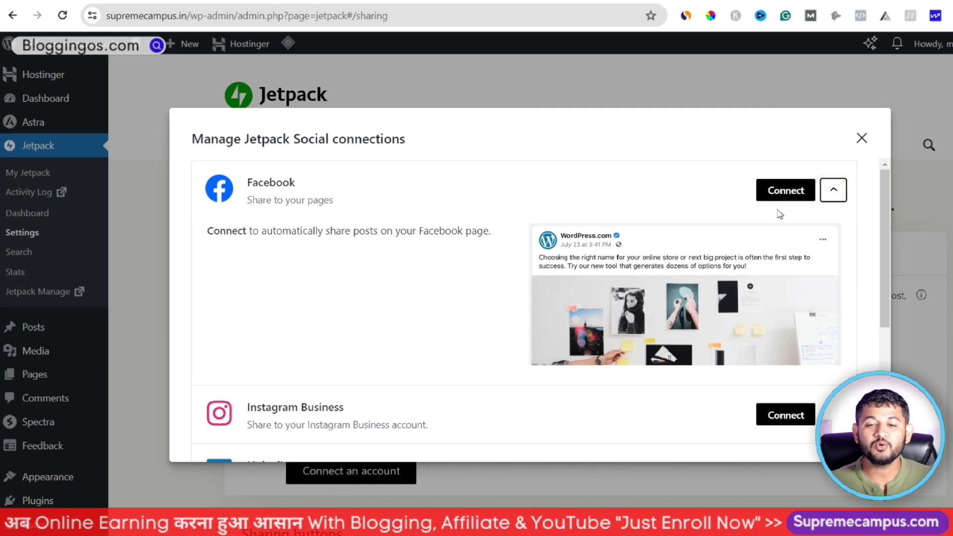
scroll(784, 196, "down", 5)
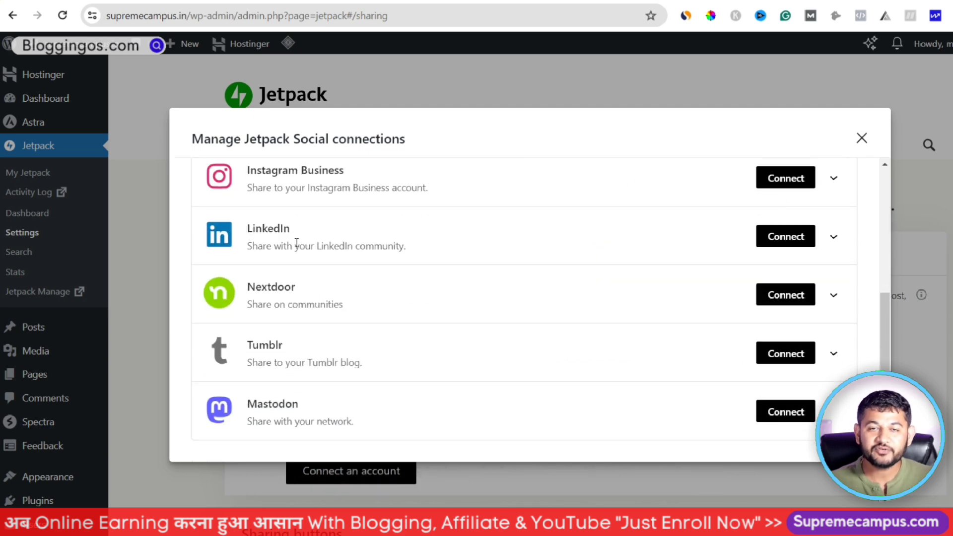
left_click(863, 138)
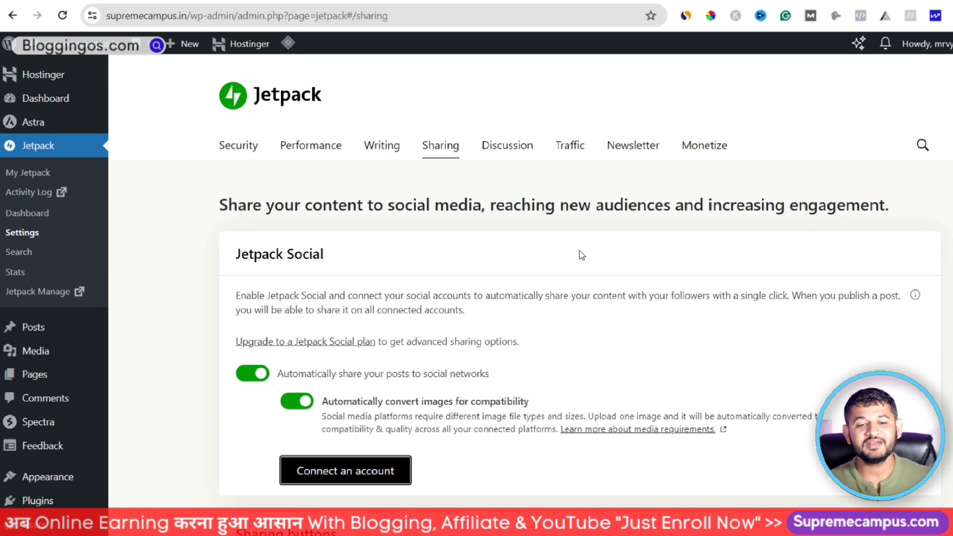
Turn on sharing buttons and Like buttons for posts and pages, and check the Hello World post on the live site.
scroll(582, 255, "down", 5)
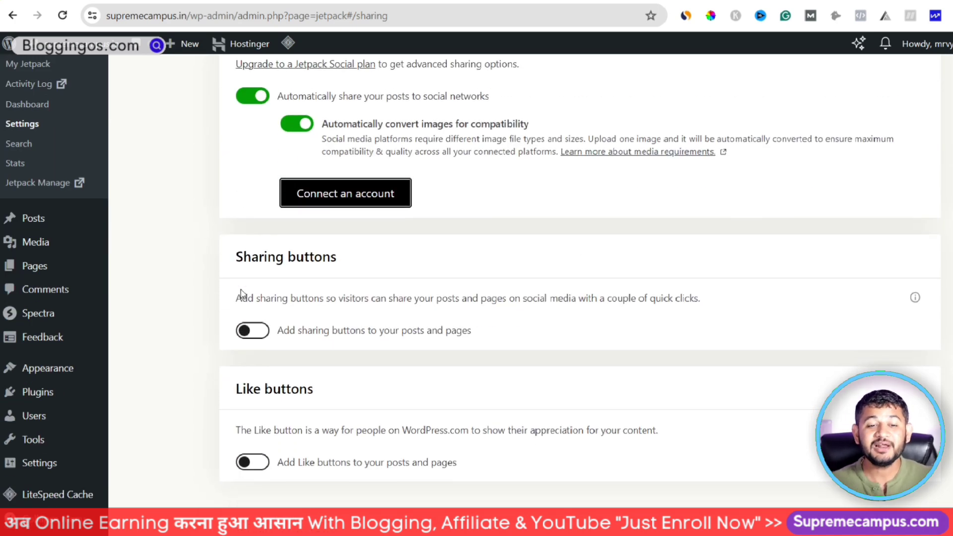
left_click(252, 331)
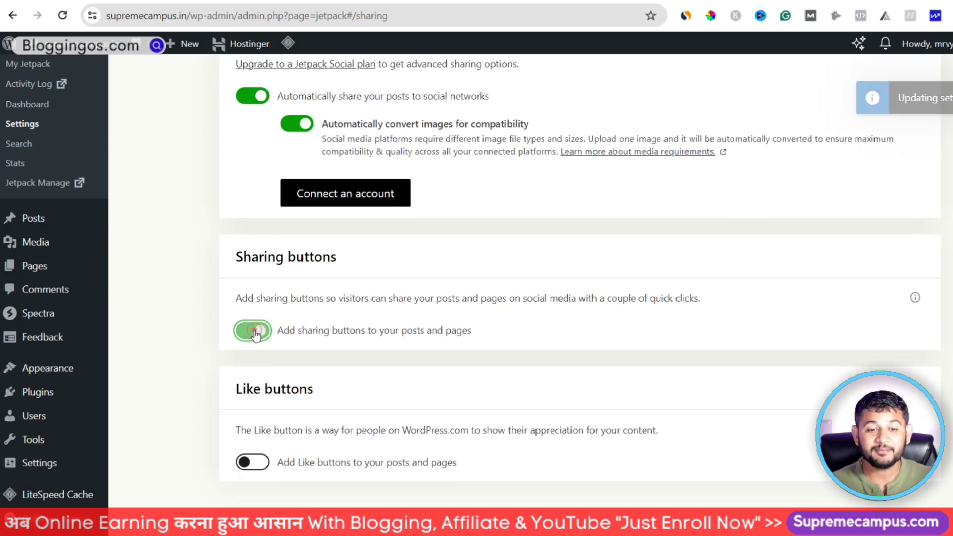
left_click(252, 462)
scroll(869, 290, "up", 5)
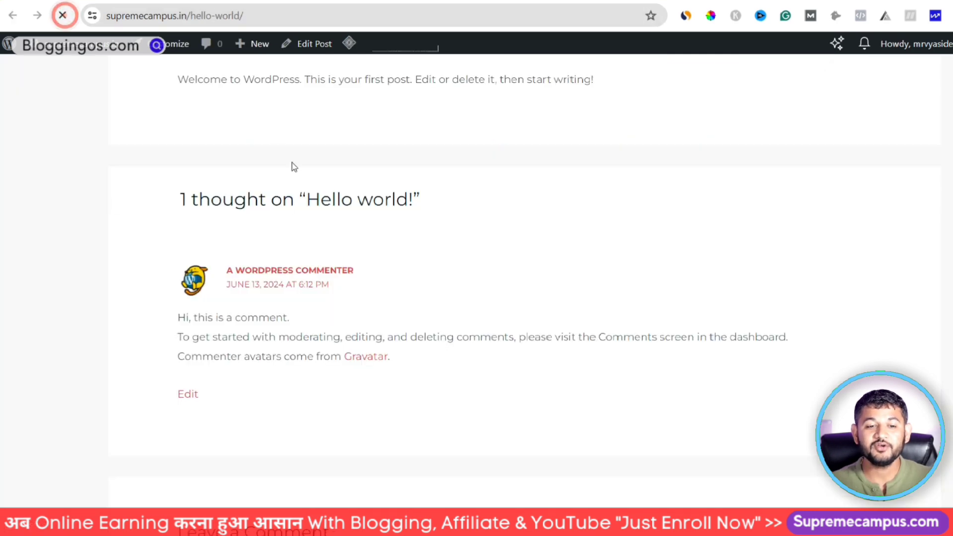
scroll(204, 176, "up", 3)
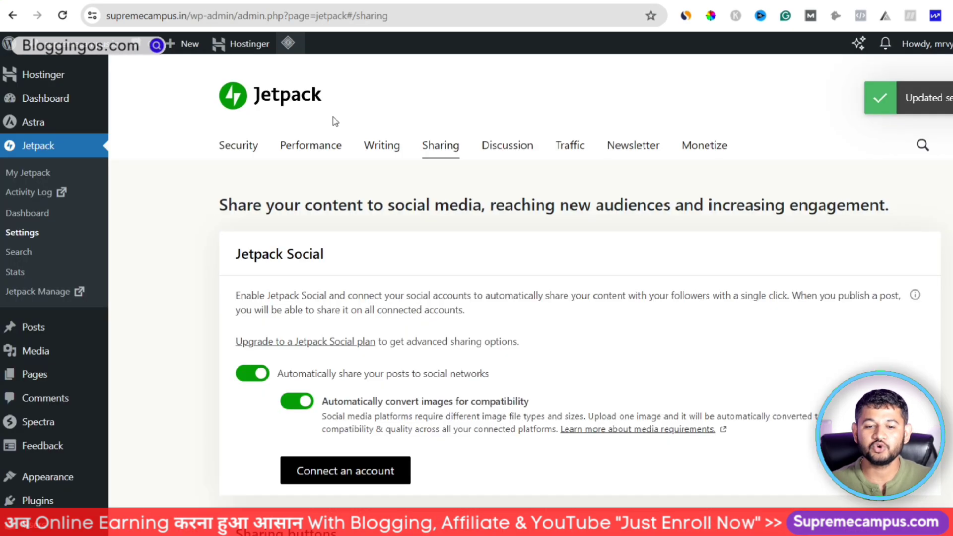
Open the sharing buttons configuration on WordPress.com and save it with the Icon & Text style and the Like button shown.
scroll(480, 318, "down", 5)
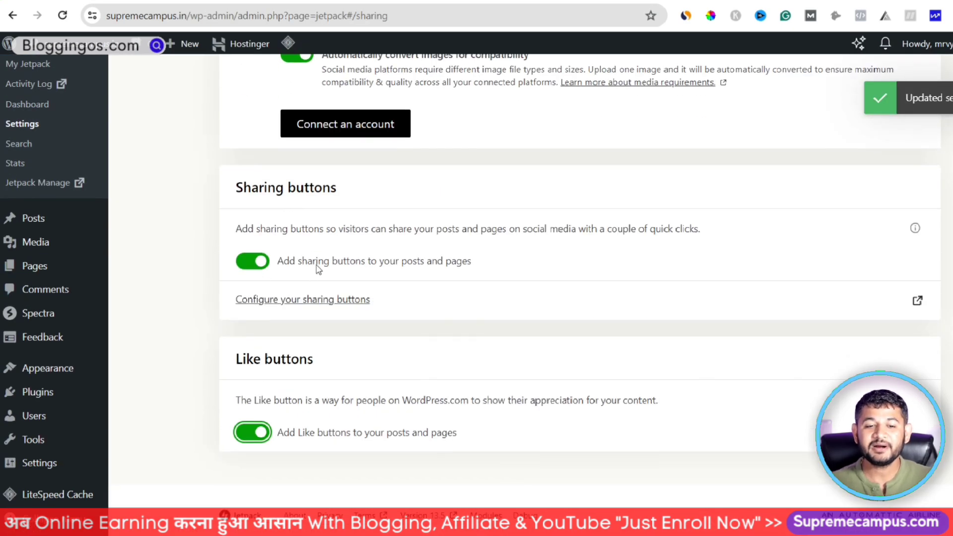
left_click(267, 300)
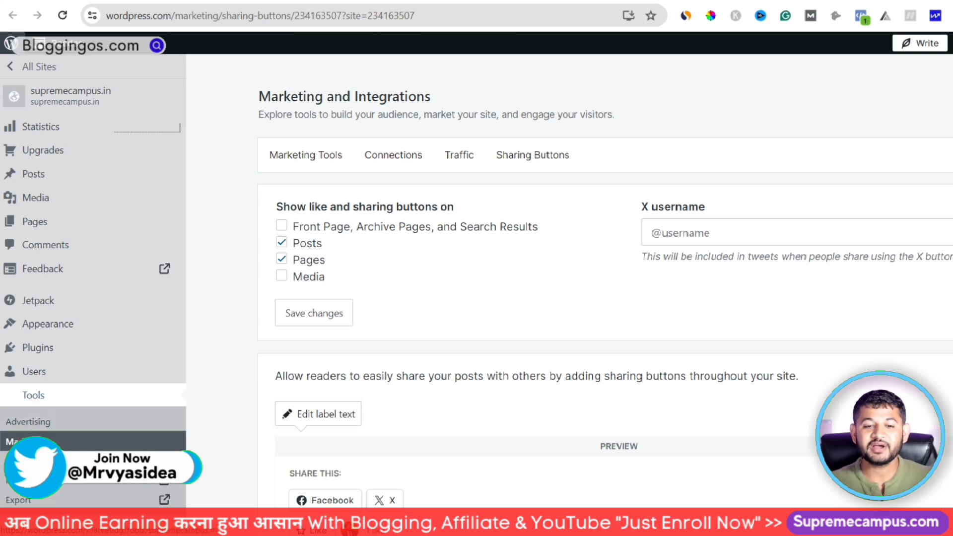
scroll(331, 342, "down", 4)
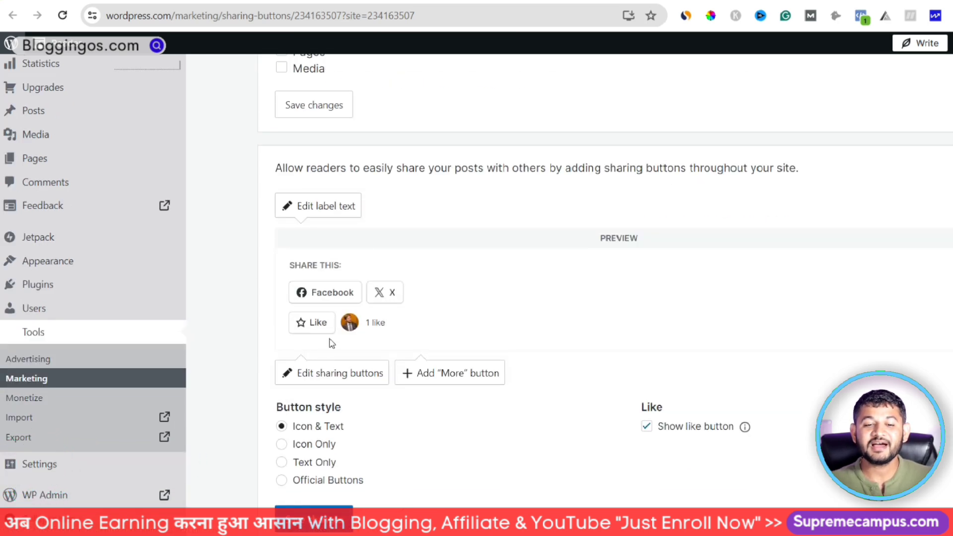
scroll(647, 285, "down", 1)
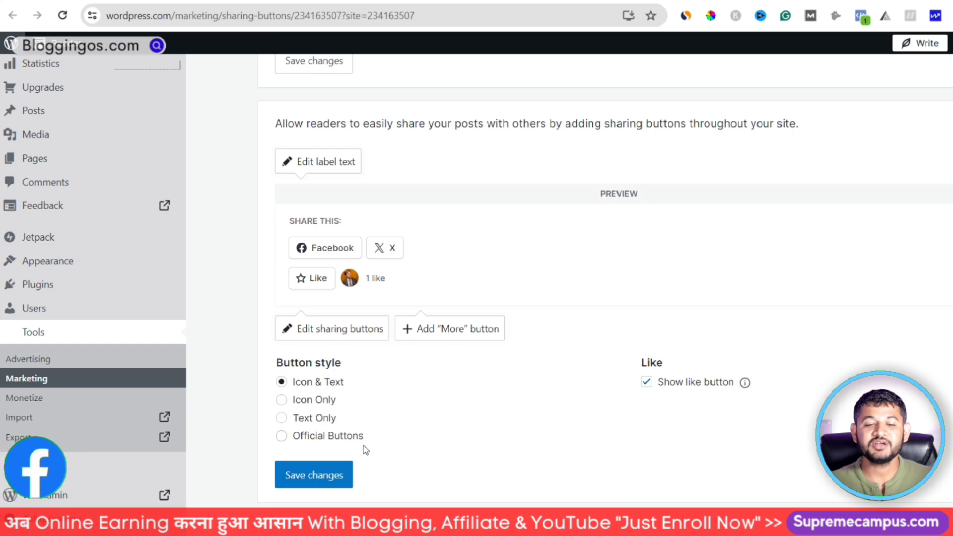
left_click(330, 472)
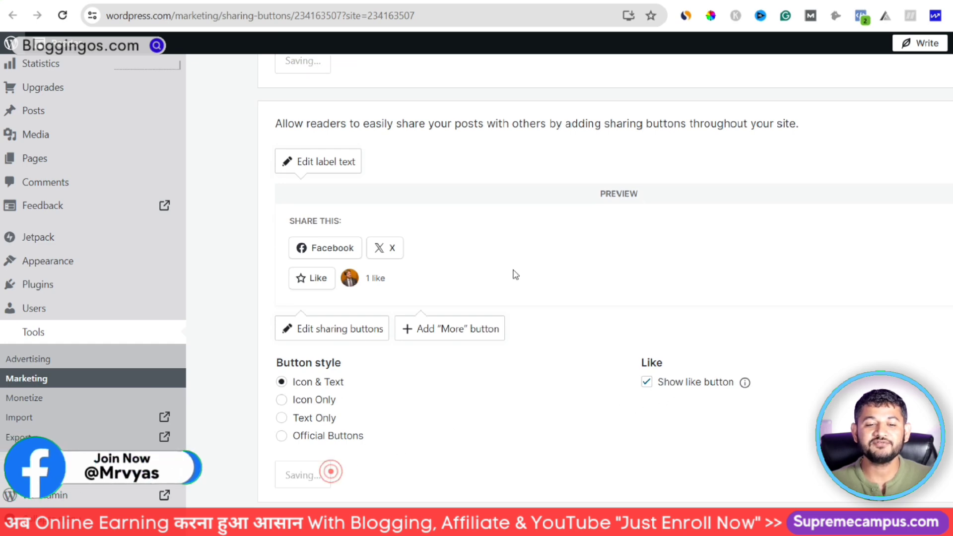
Look over the Connections and Traffic pages of Marketing and Integrations, and return to the Sharing Buttons page.
scroll(516, 275, "up", 5)
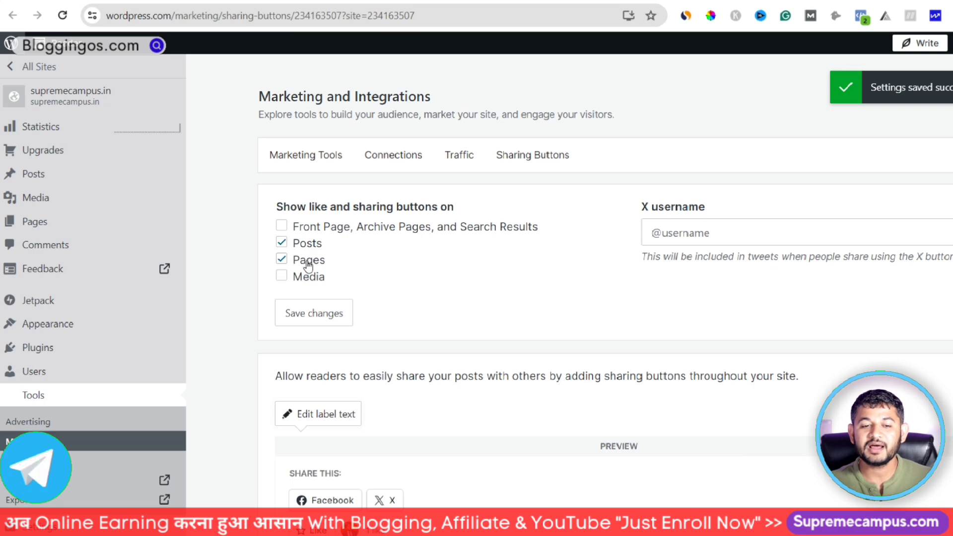
left_click(394, 158)
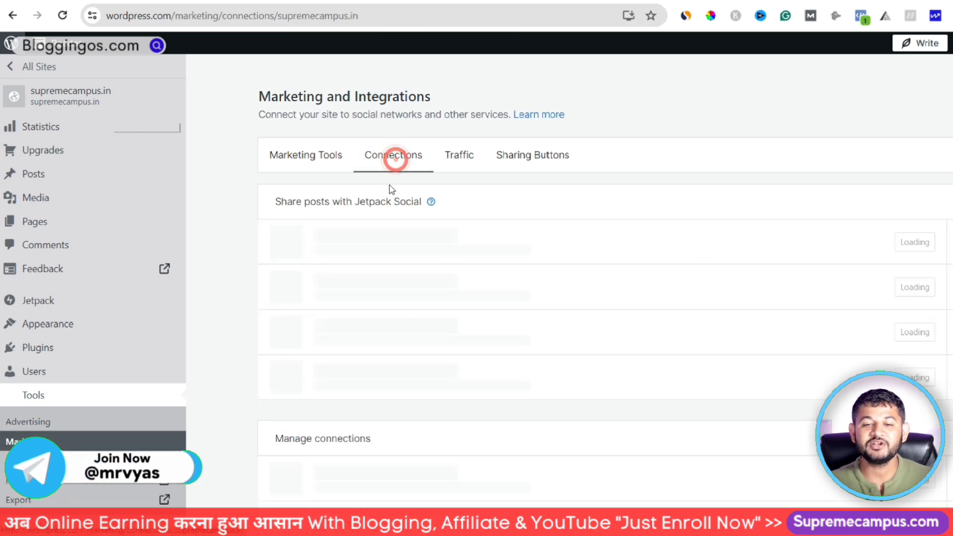
left_click(476, 159)
scroll(476, 325, "down", 5)
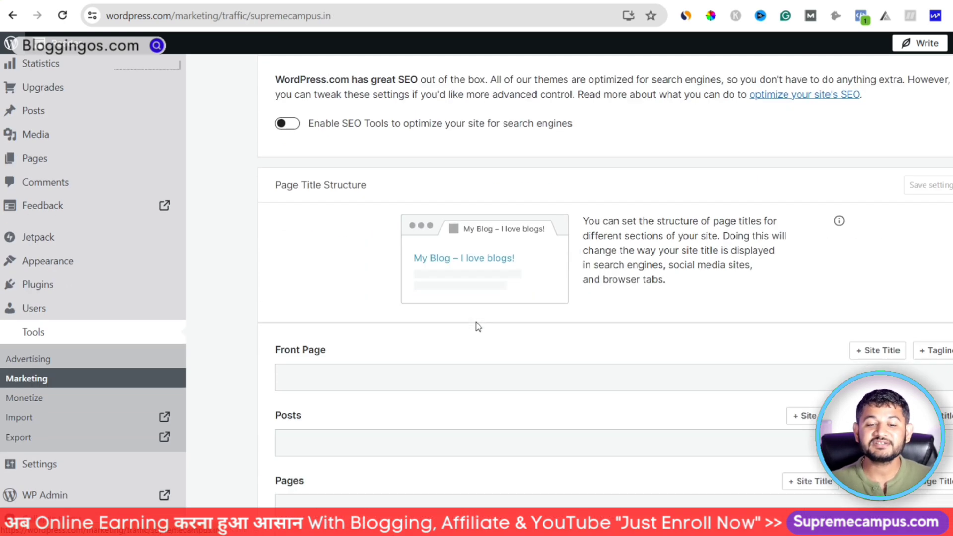
scroll(681, 311, "up", 8)
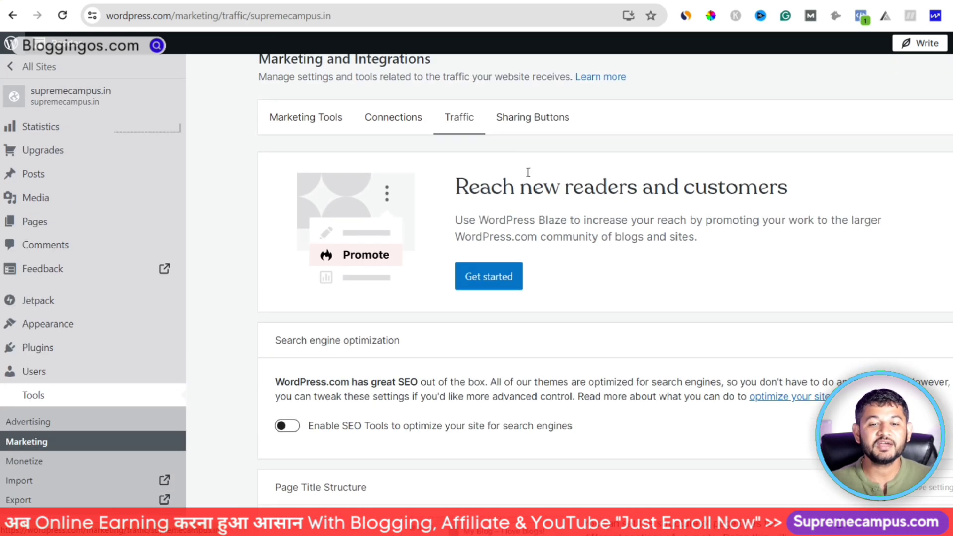
left_click(519, 123)
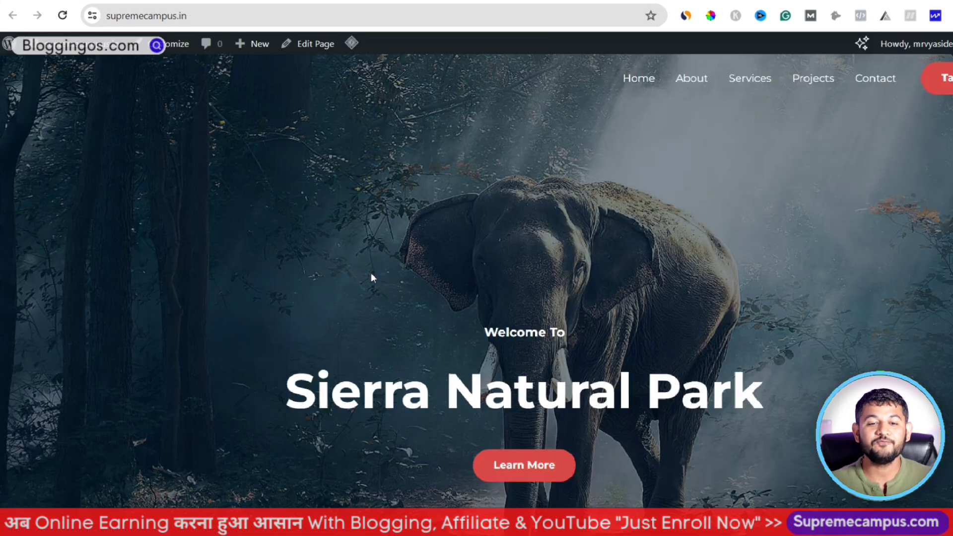
Look through the live supremecampus.in homepage down to its footer and try the Just let it rain link under Services.
scroll(406, 281, "down", 8)
scroll(407, 281, "up", 8)
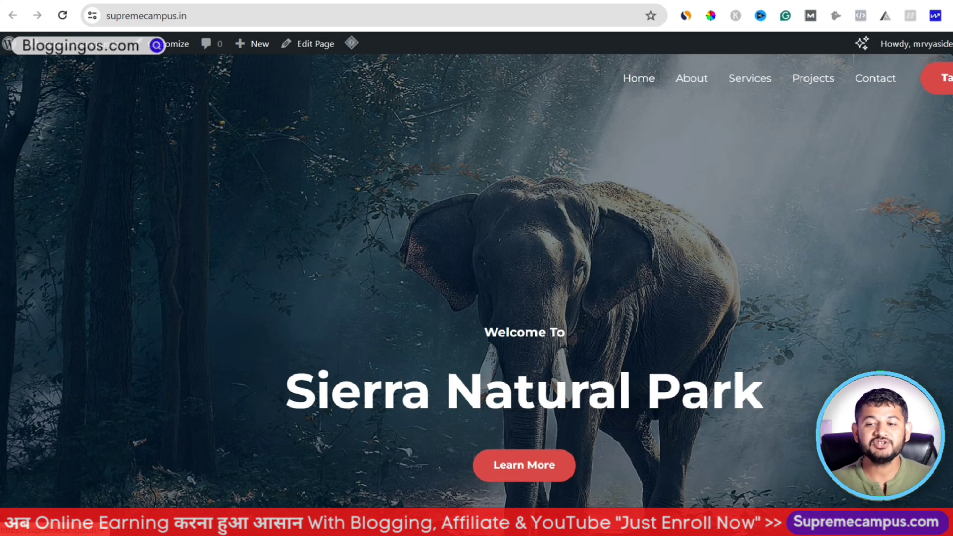
scroll(864, 88, "down", 5)
scroll(637, 327, "down", 10)
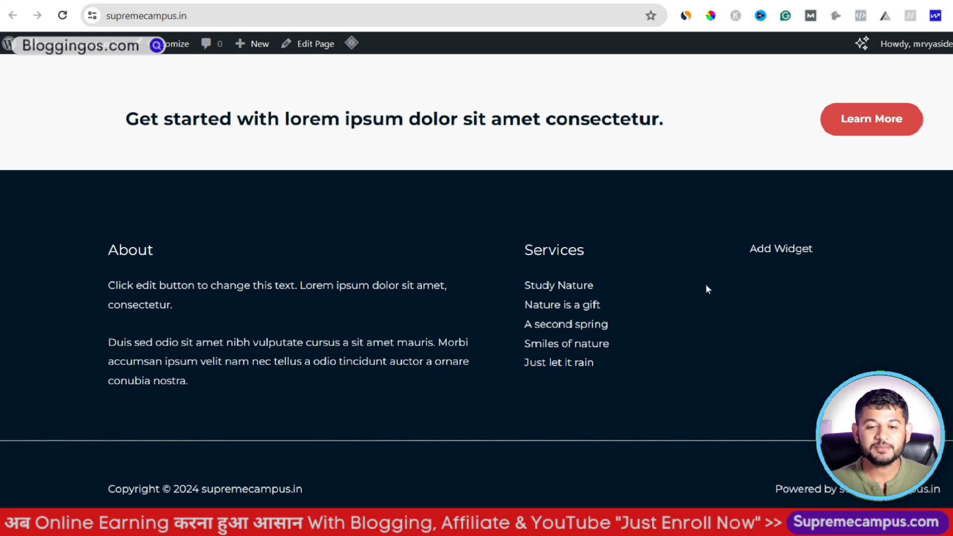
left_click(557, 360)
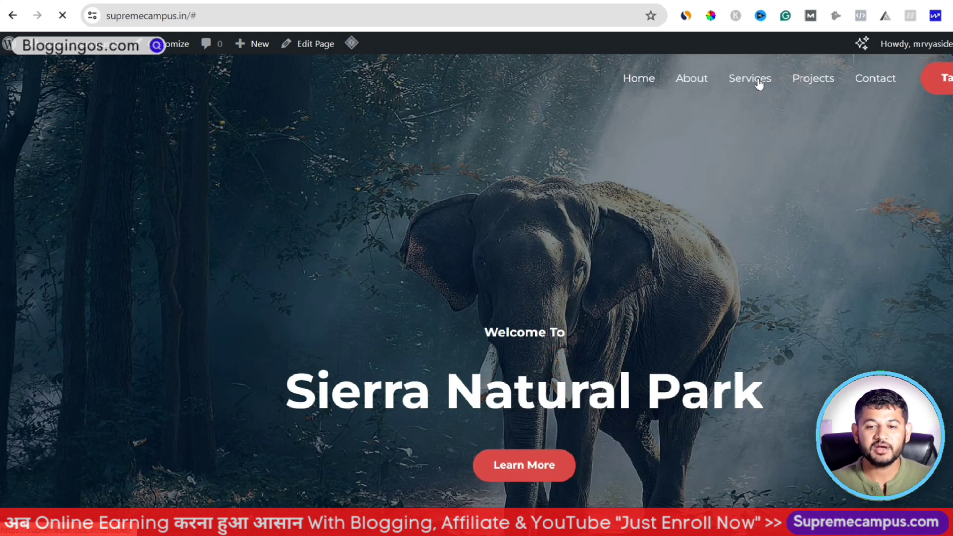
Open the live site's About page and check its lower part for the sharing buttons.
left_click(692, 82)
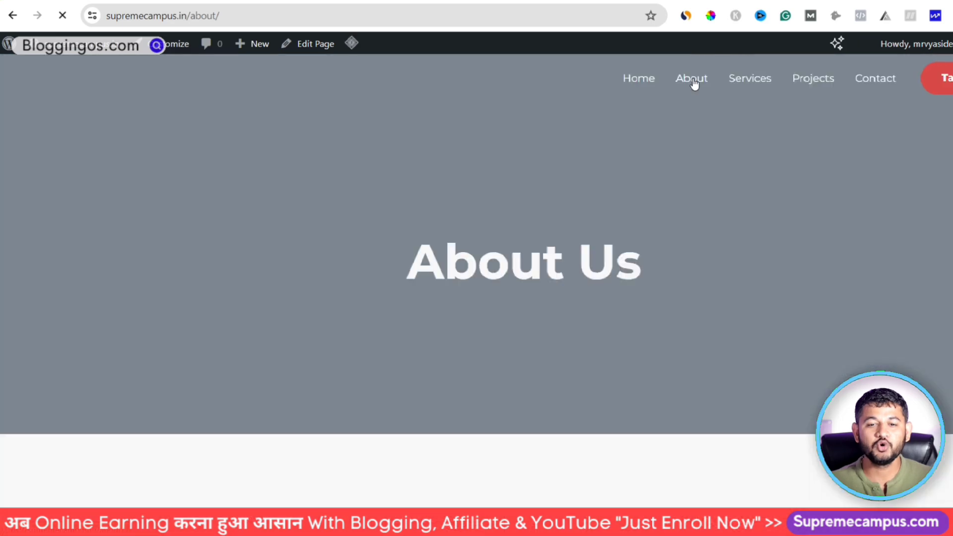
scroll(851, 185, "down", 8)
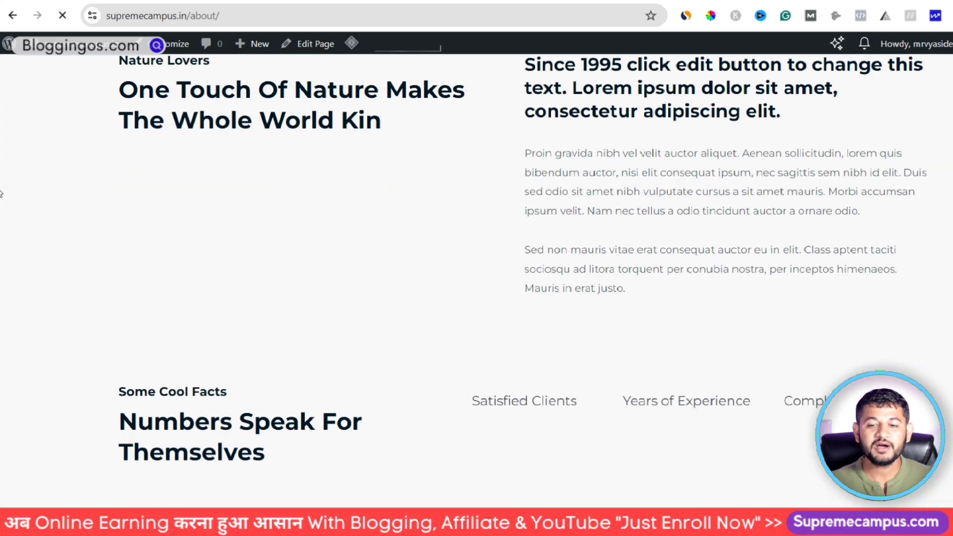
scroll(1, 194, "down", 10)
scroll(1, 194, "up", 4)
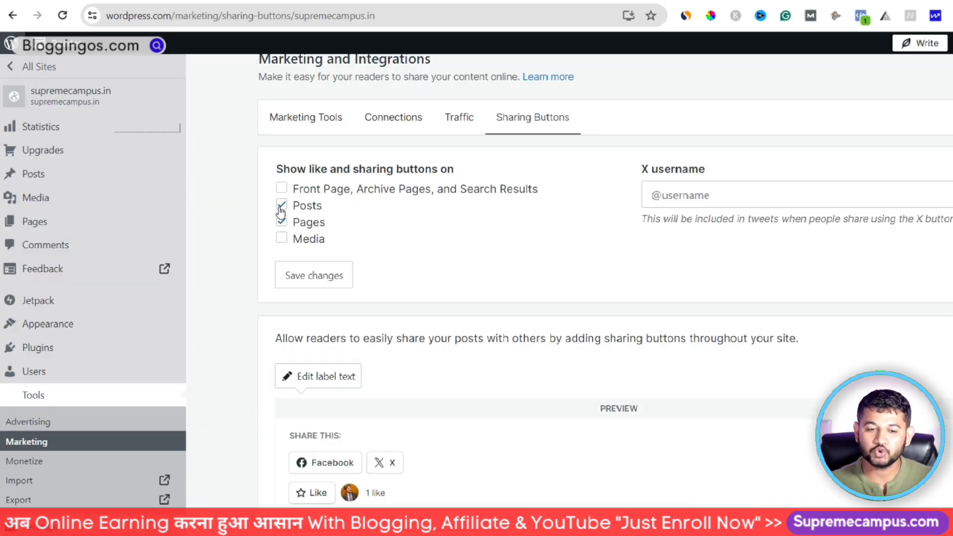
Add LinkedIn, Twitter, Reddit and Tumblr under the "More" sharing button on WordPress.com and save the changes.
scroll(280, 211, "down", 3)
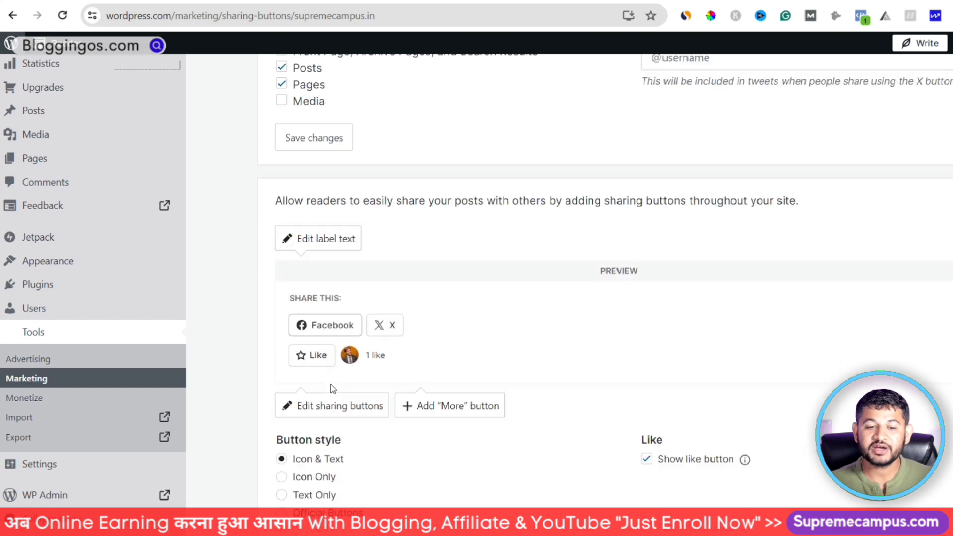
scroll(333, 388, "down", 2)
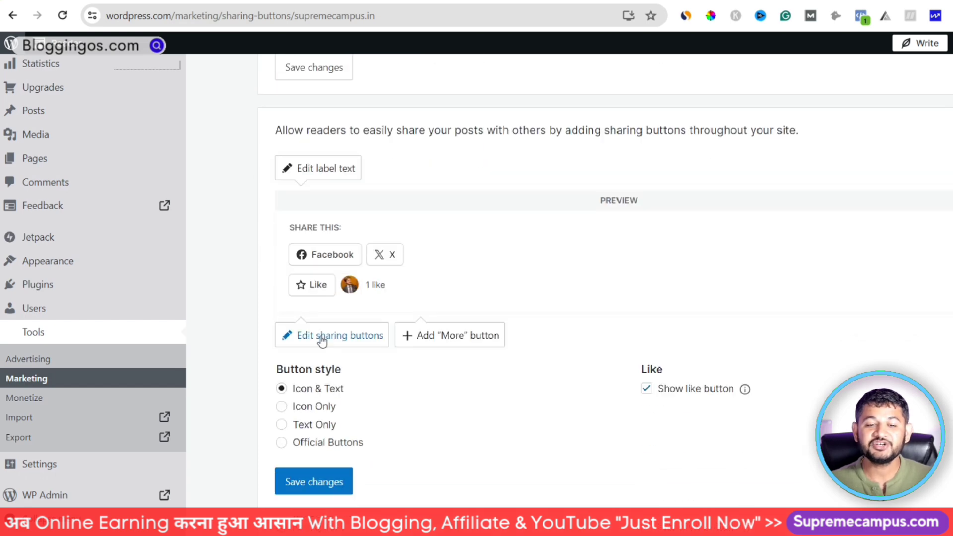
left_click(444, 335)
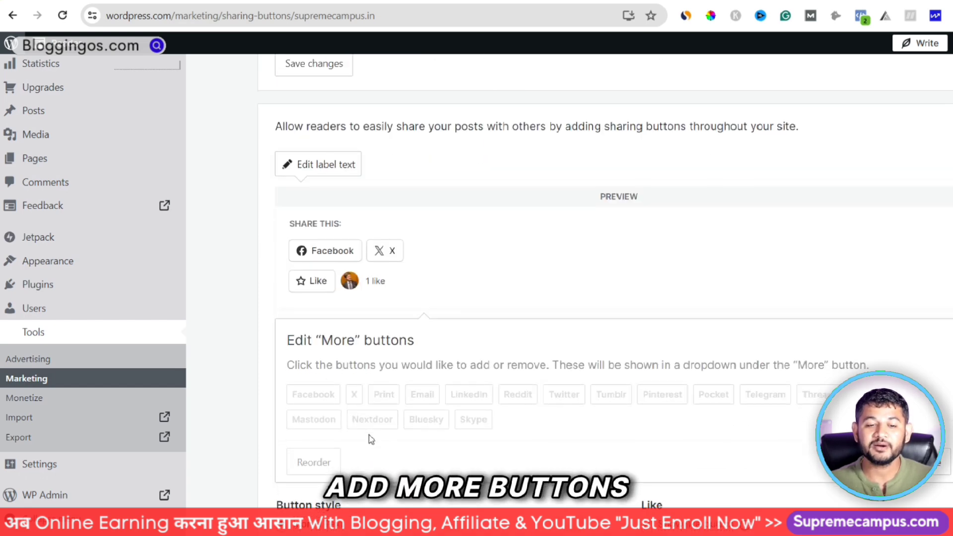
scroll(370, 439, "down", 3)
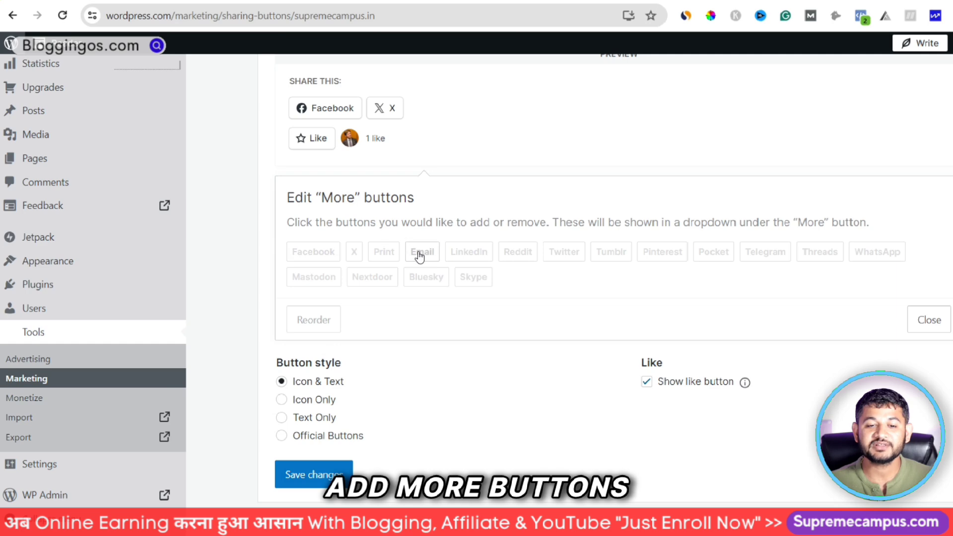
left_click(474, 253)
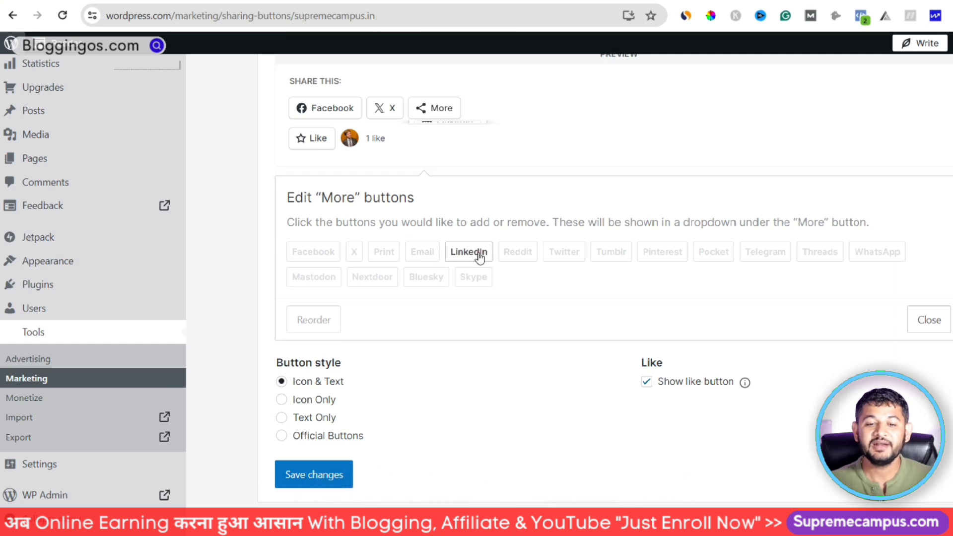
left_click(564, 253)
left_click(524, 254)
left_click(612, 253)
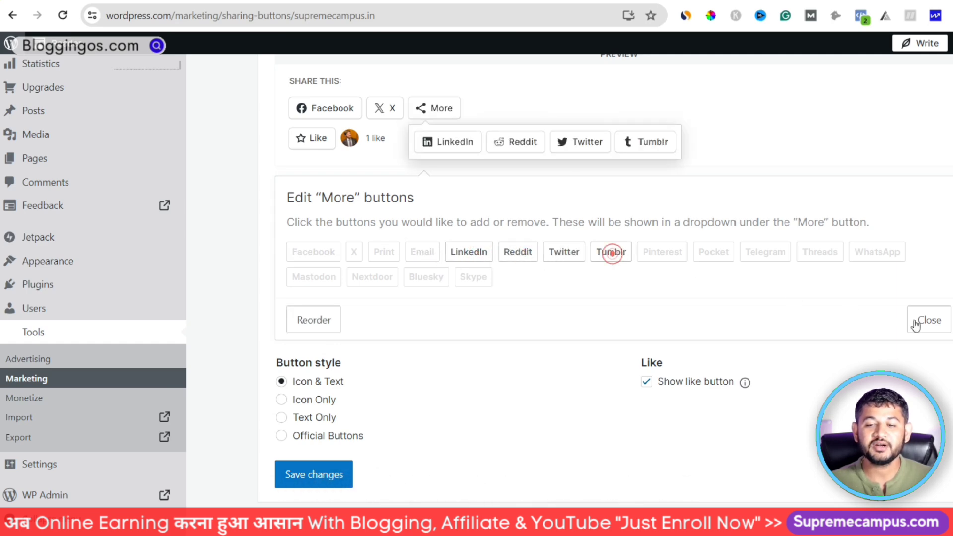
left_click(315, 467)
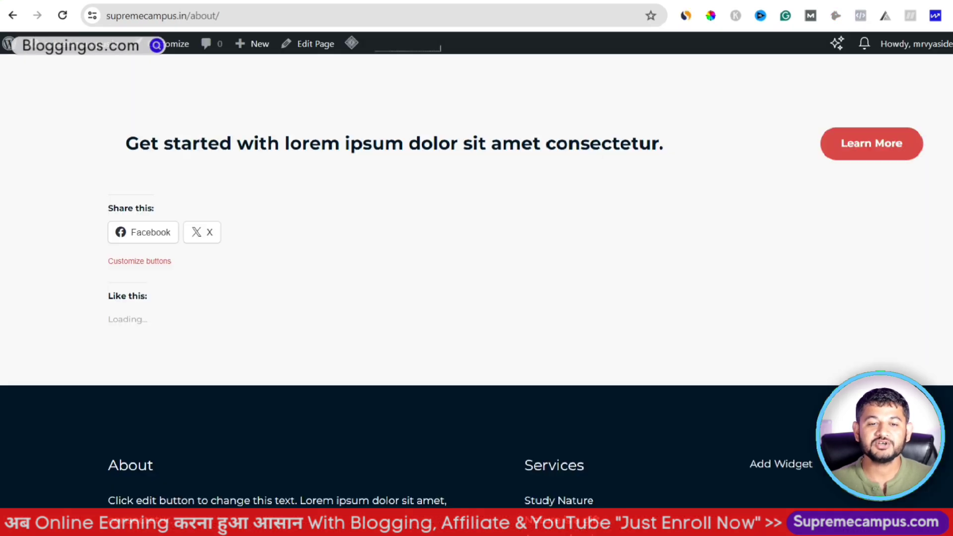
Reload the live About page and the Sharing Buttons settings page to check the added sharing buttons.
left_click(62, 15)
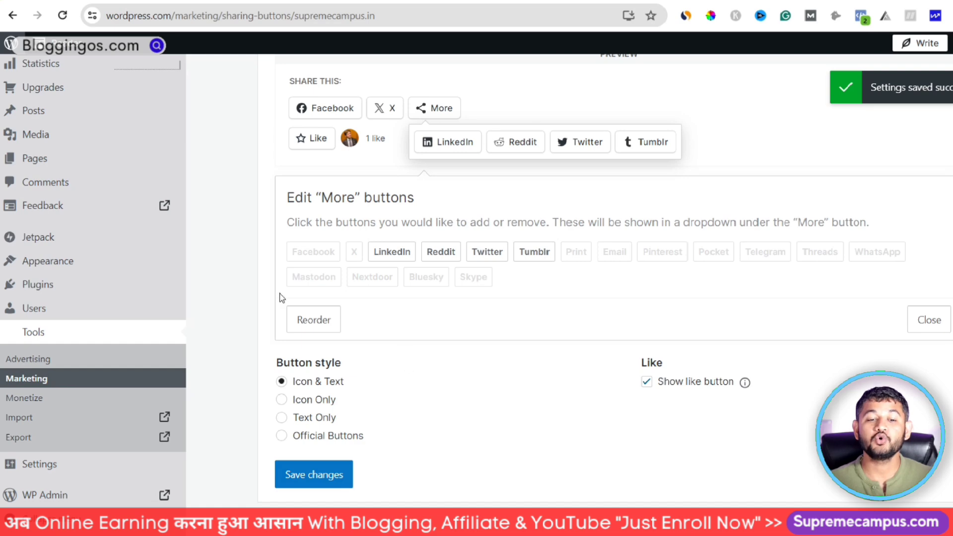
scroll(245, 221, "up", 8)
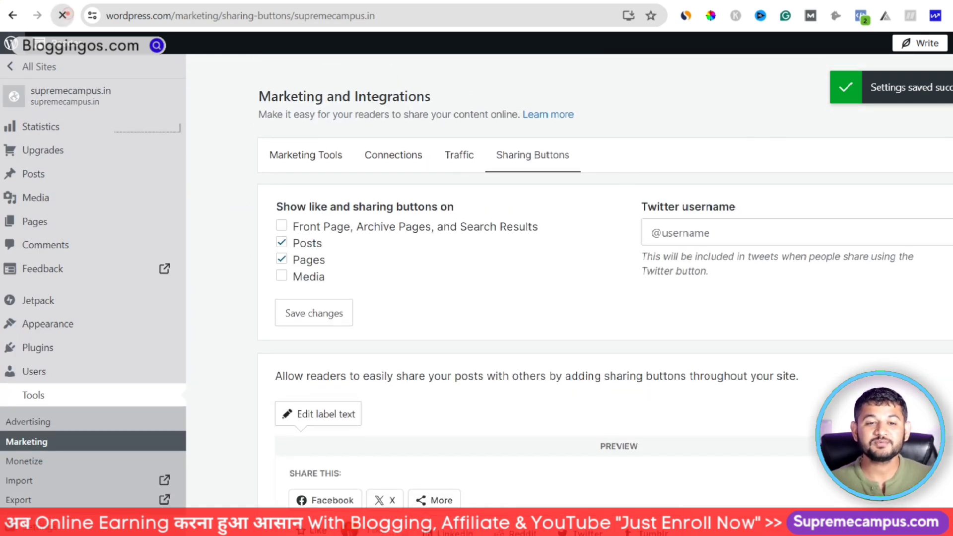
left_click(63, 16)
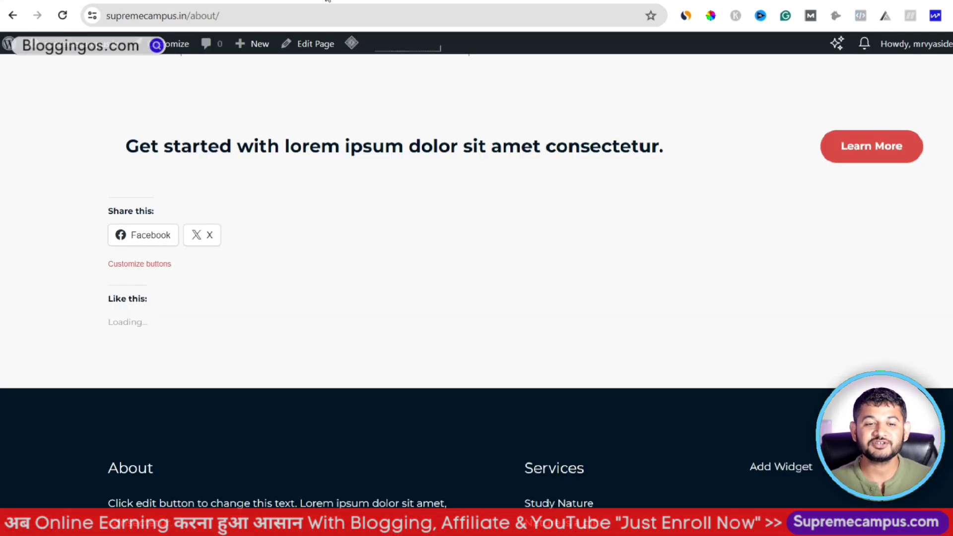
left_click(63, 15)
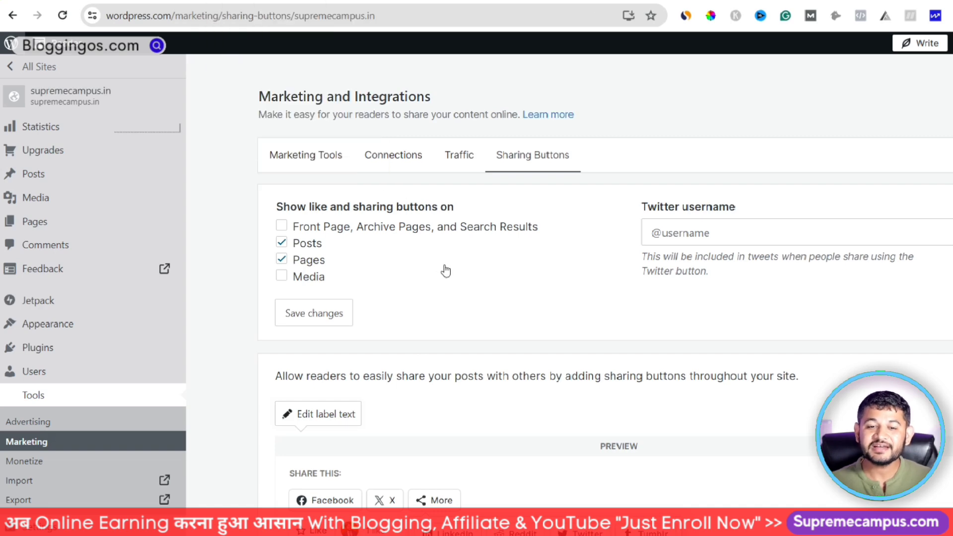
Review the sharing buttons preview on WordPress.com and the sharing and Like button options in the Jetpack settings.
scroll(445, 271, "down", 5)
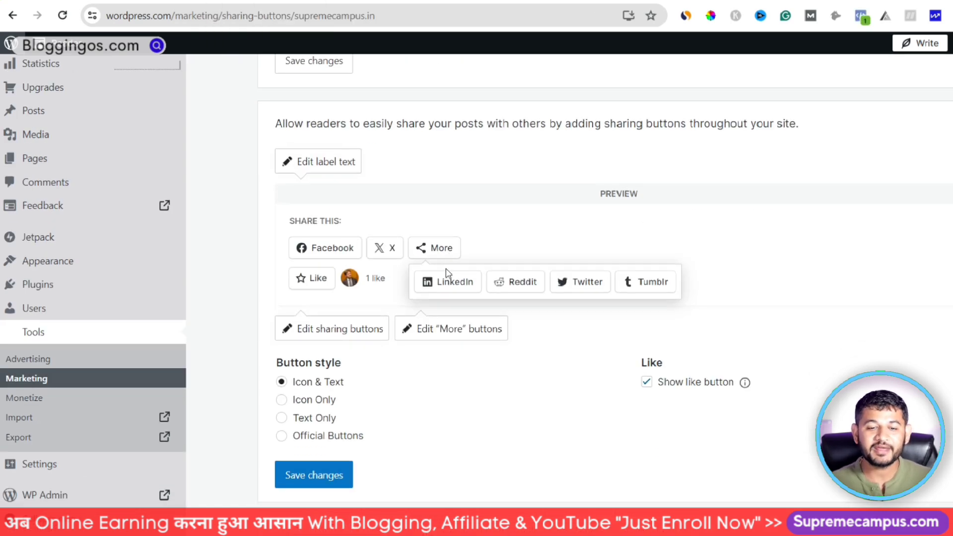
scroll(309, 350, "up", 5)
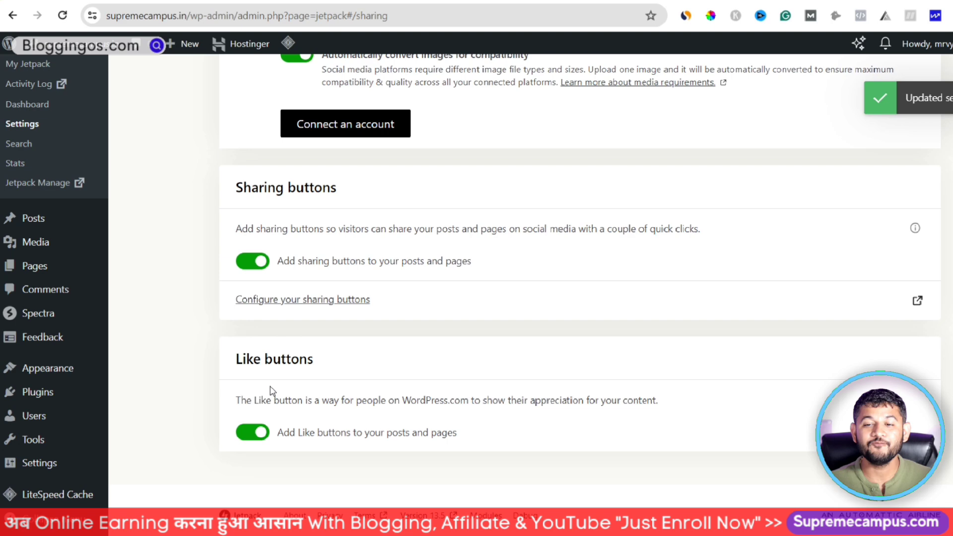
scroll(447, 372, "up", 2)
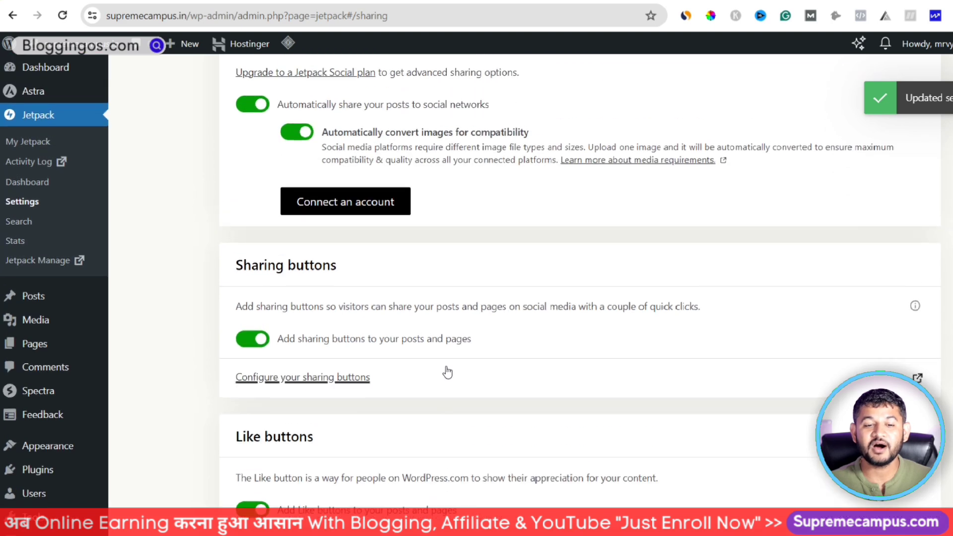
scroll(444, 364, "down", 3)
scroll(448, 369, "up", 8)
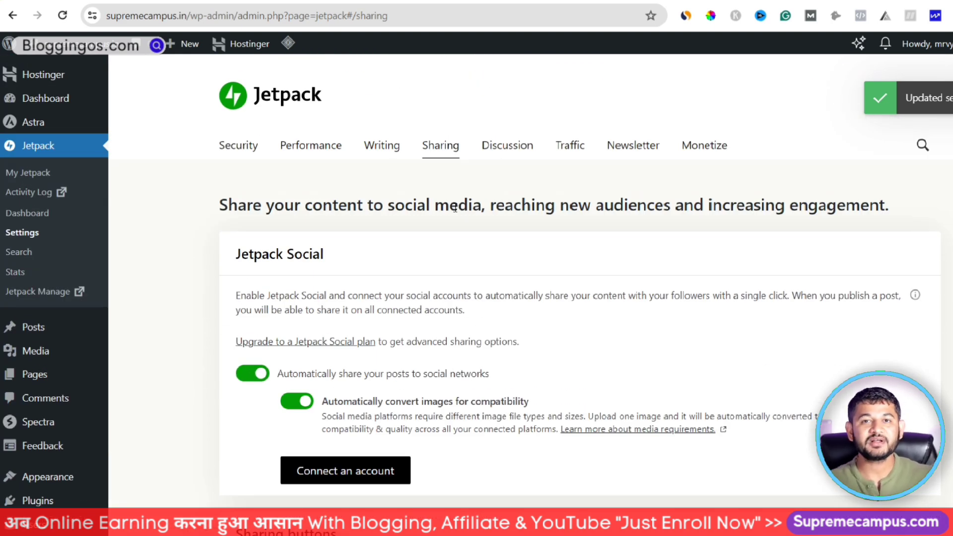
Look through Jetpack's Discussion and Traffic settings and expand the Jetpack Stats options.
left_click(494, 149)
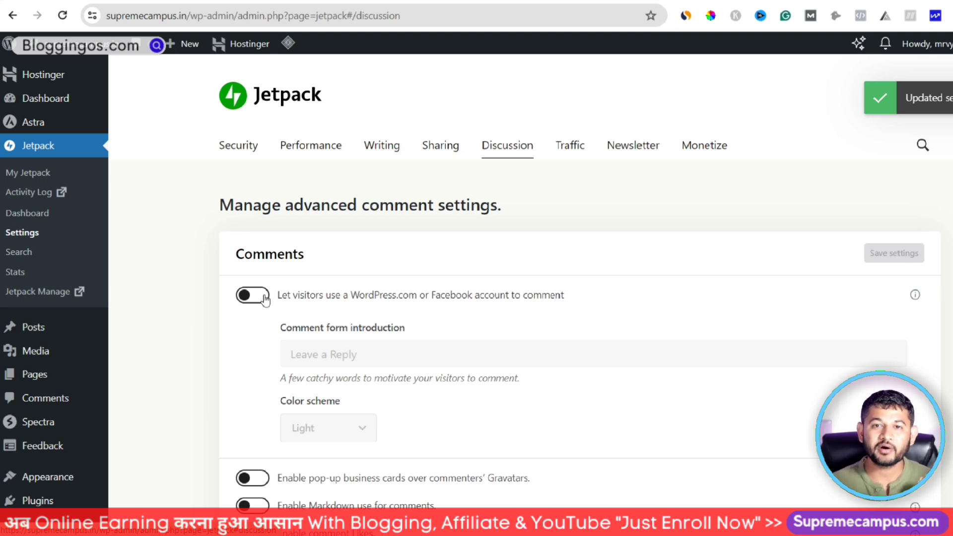
left_click(570, 149)
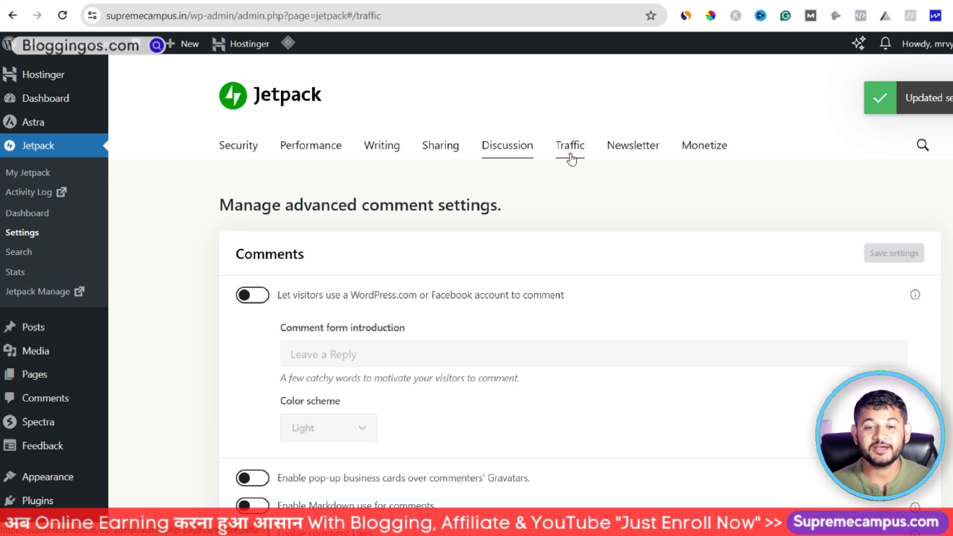
scroll(484, 302, "down", 5)
scroll(483, 301, "down", 1)
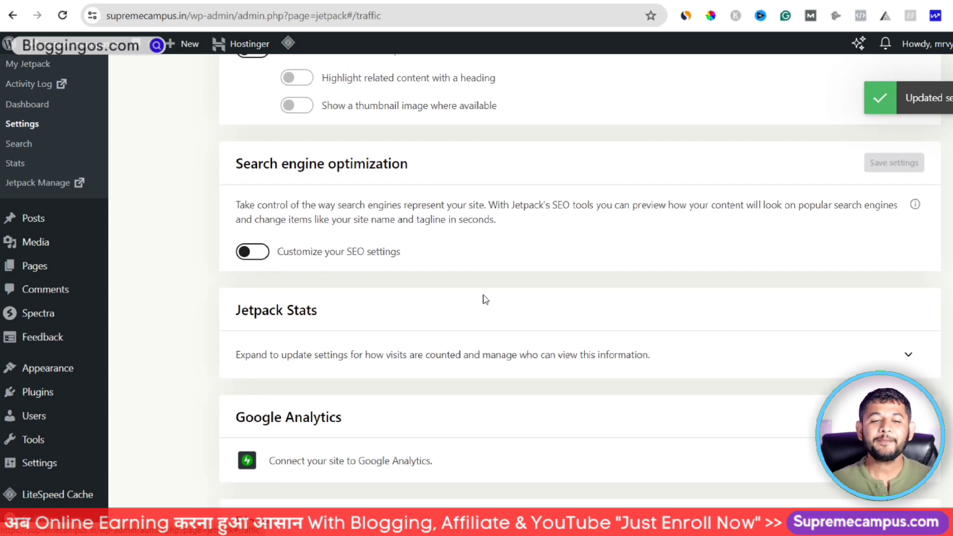
scroll(484, 300, "down", 4)
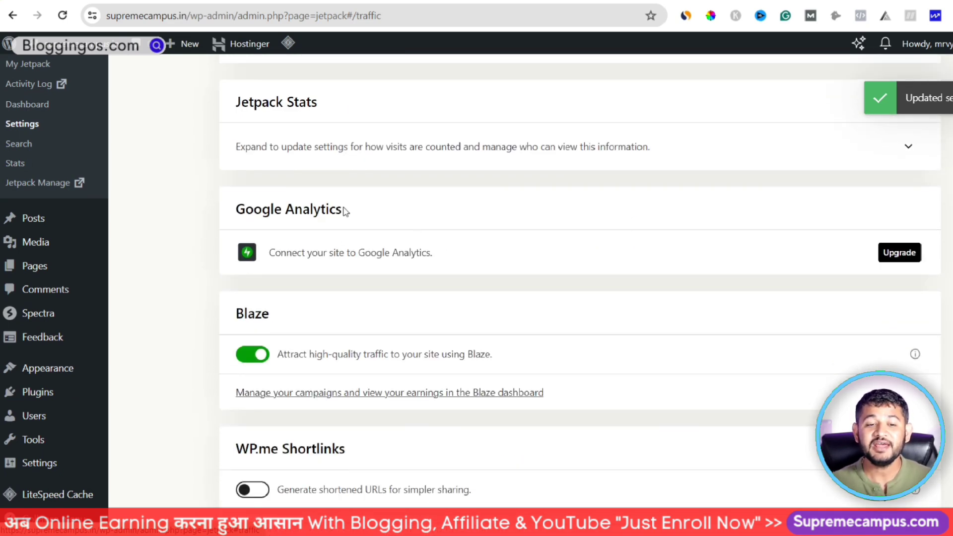
scroll(298, 358, "down", 3)
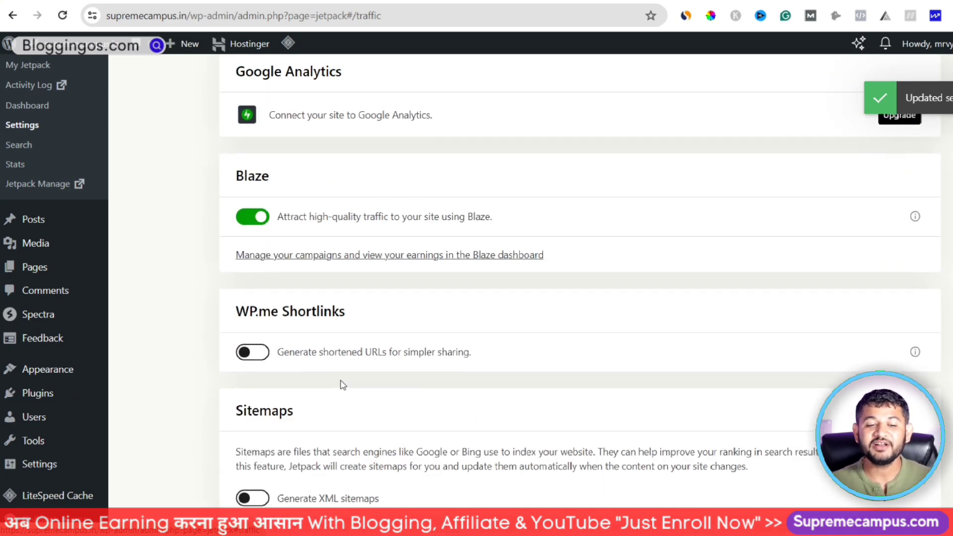
scroll(341, 382, "up", 4)
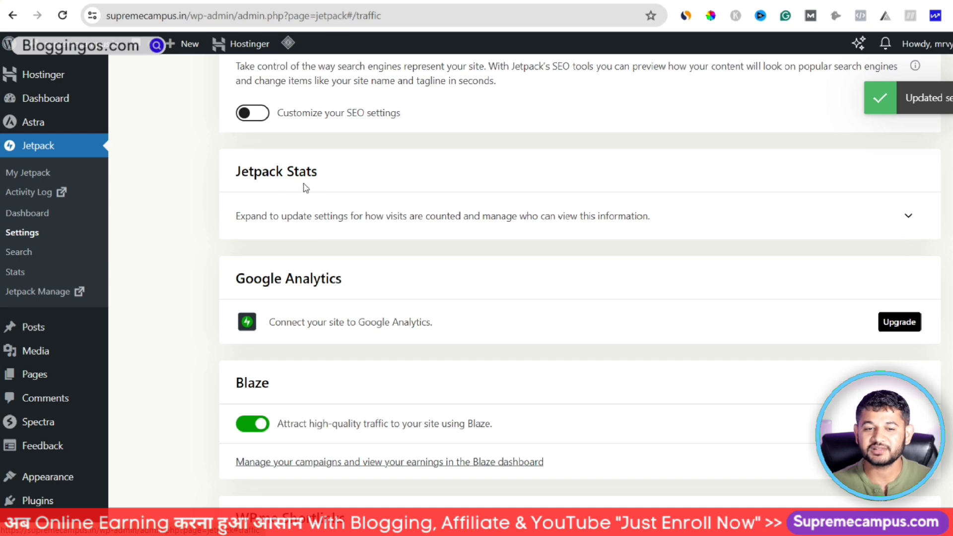
left_click(904, 214)
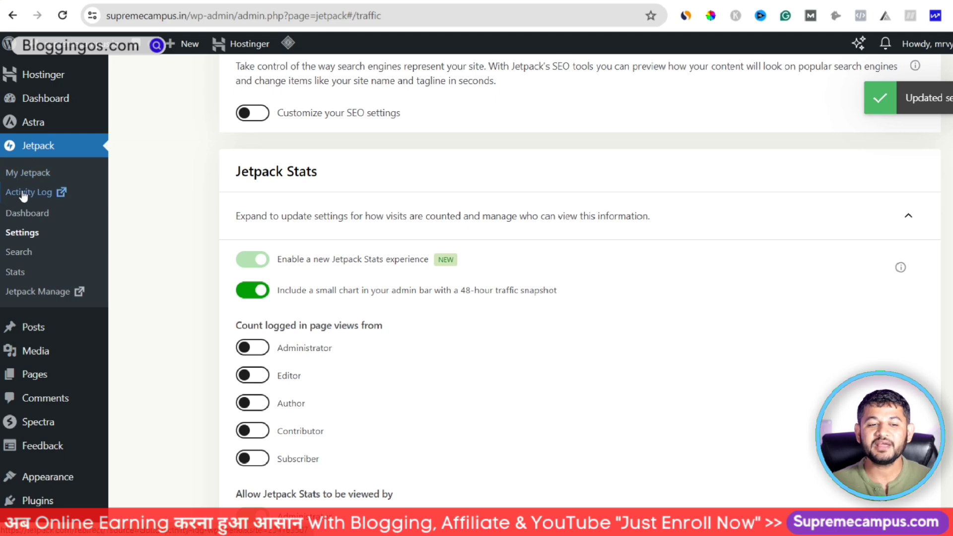
View the My Jetpack page with its stats in a new tab and return to the Traffic settings.
right_click(28, 169)
left_click(59, 182)
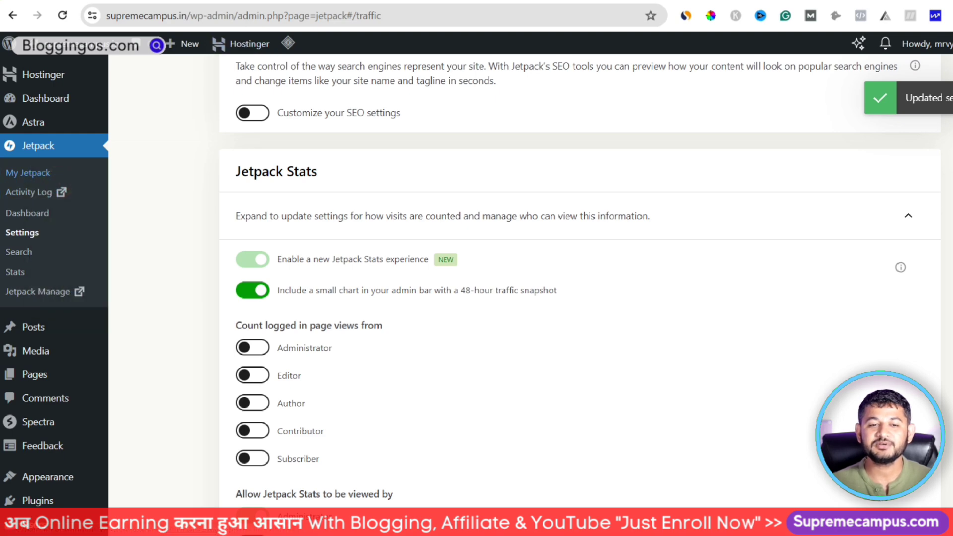
left_click(283, 1)
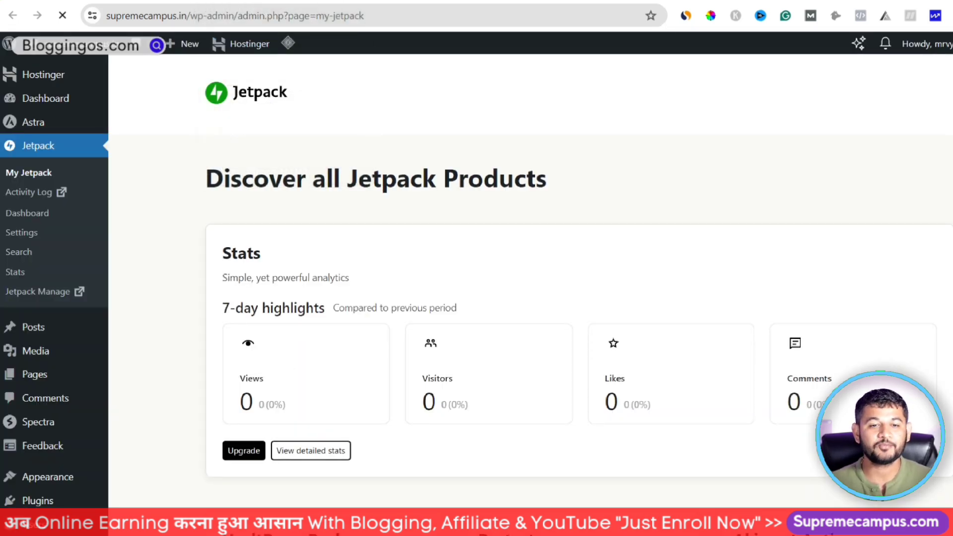
left_click(253, 0)
Look through Jetpack's Newsletter and Monetize settings, including the ads, payments and donations options.
scroll(325, 376, "up", 6)
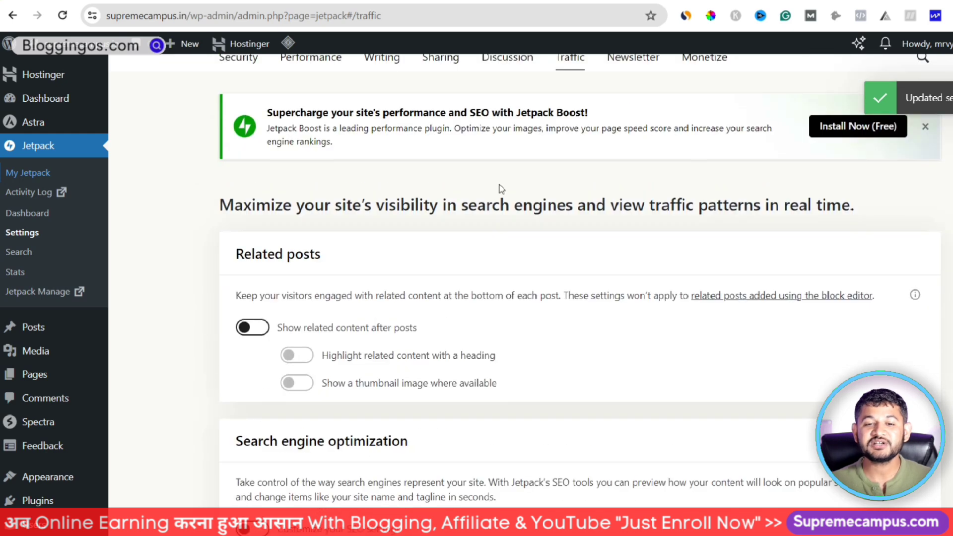
scroll(501, 189, "up", 2)
left_click(644, 158)
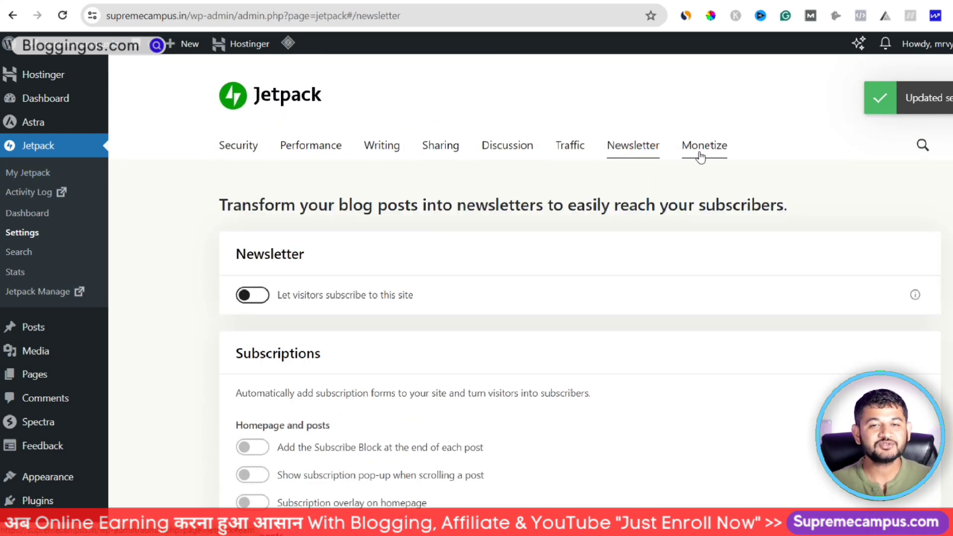
left_click(701, 157)
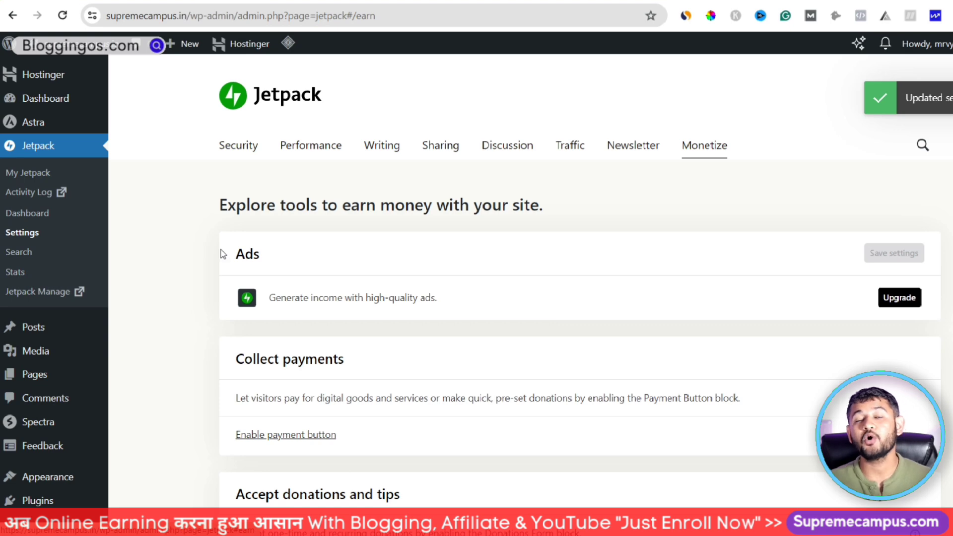
scroll(66, 446, "down", 4)
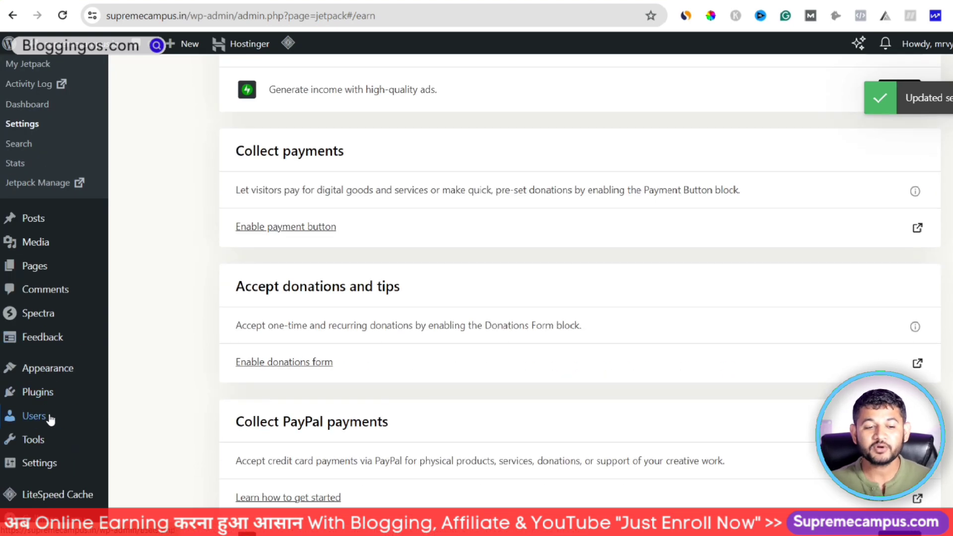
Open the page for adding new plugins and view the featured plugins, including Akismet Anti-spam.
mouse_move(52, 395)
left_click(148, 415)
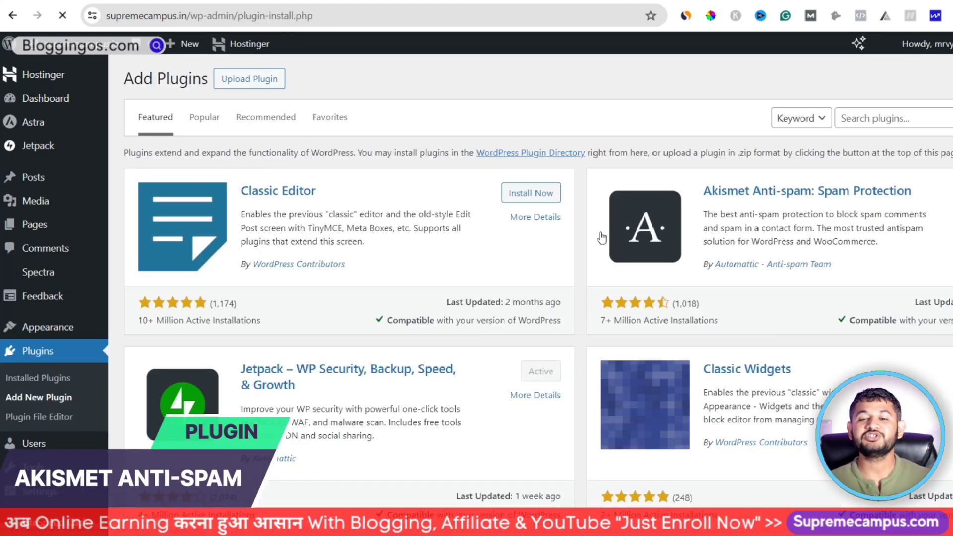
left_click(871, 119)
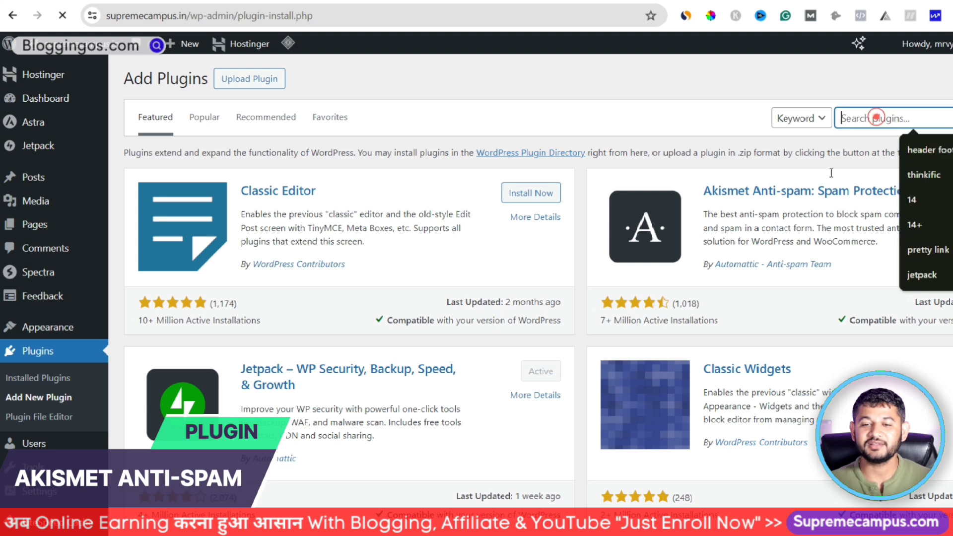
left_click(669, 107)
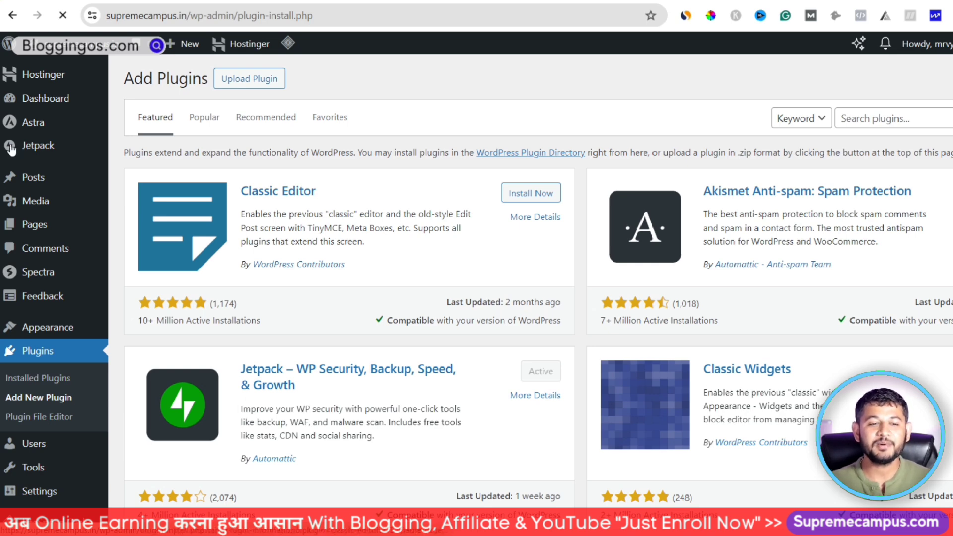
Open the Akismet Anti-spam settings under Jetpack, review the spam filtering and privacy options, and save the changes.
mouse_move(34, 149)
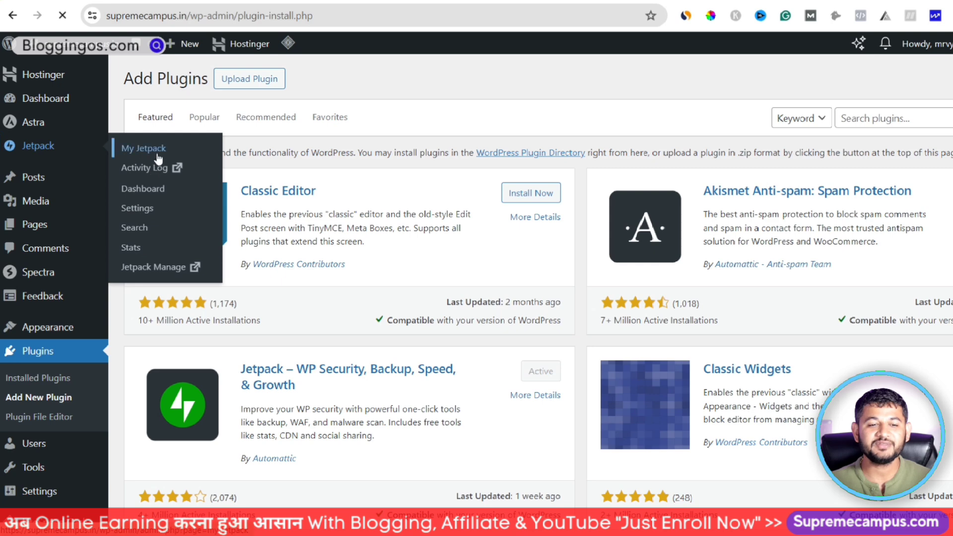
left_click(132, 207)
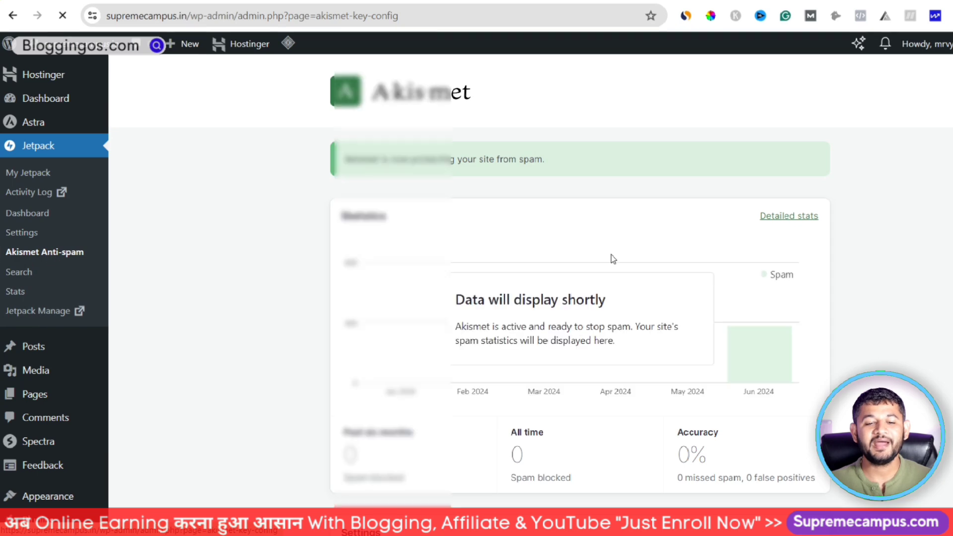
scroll(611, 254, "down", 10)
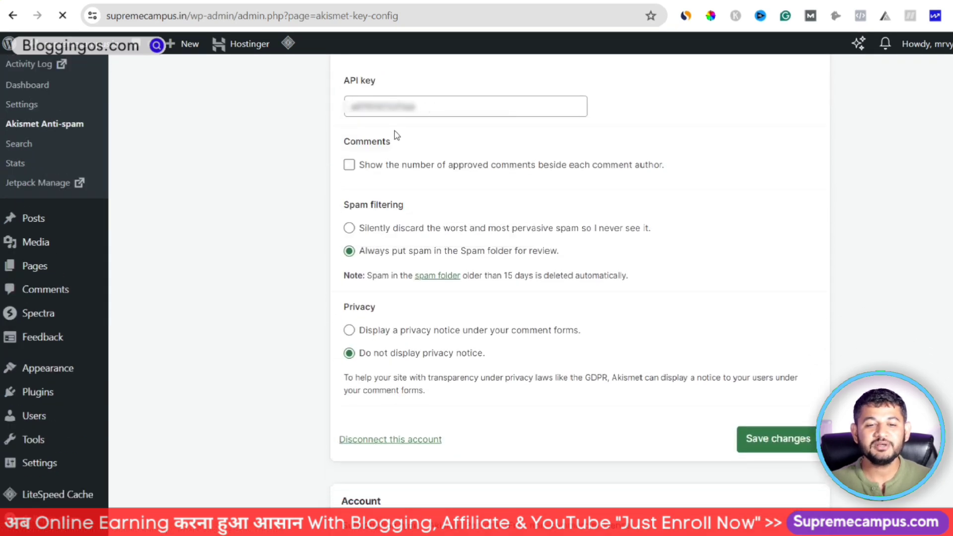
scroll(518, 169, "down", 3)
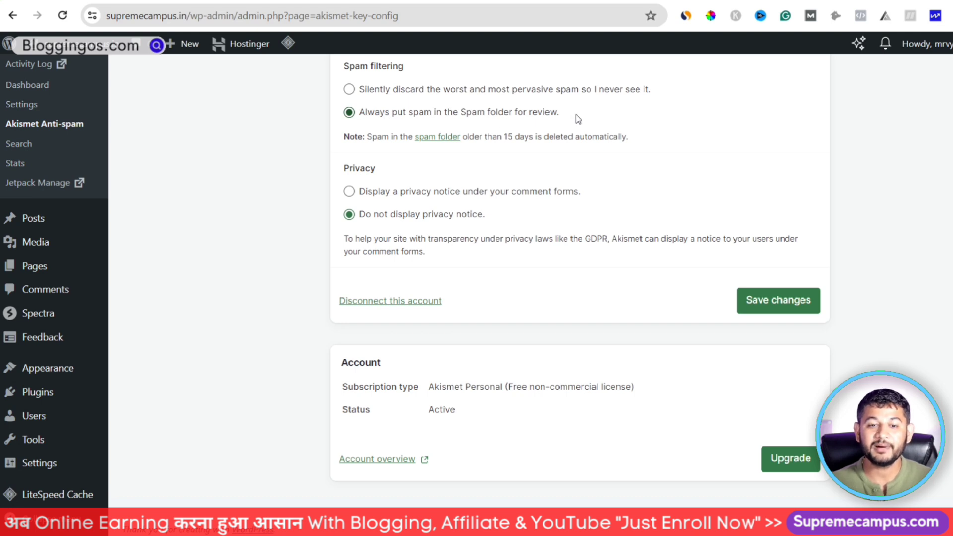
left_click(766, 298)
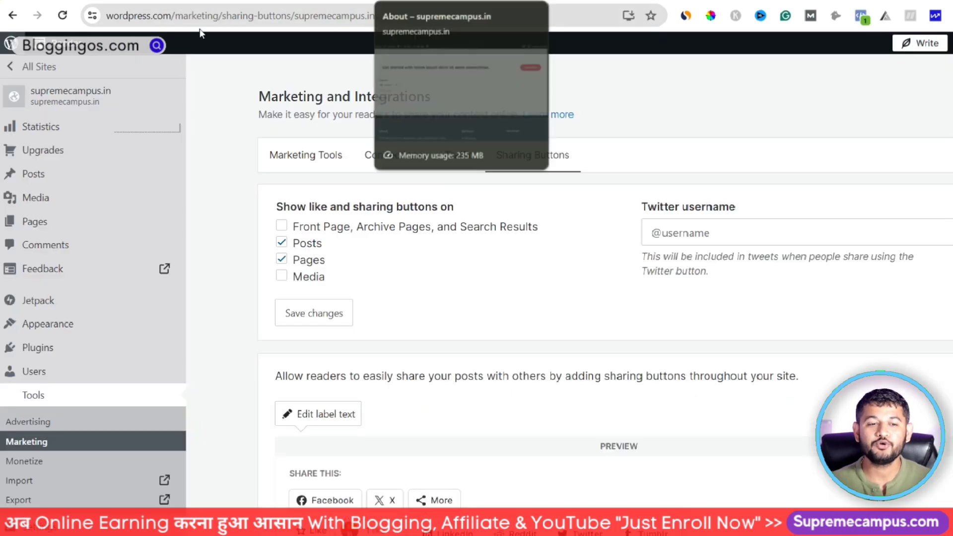
Reload the WordPress.com Sharing Buttons page and look over its button placement options and preview.
left_click(65, 11)
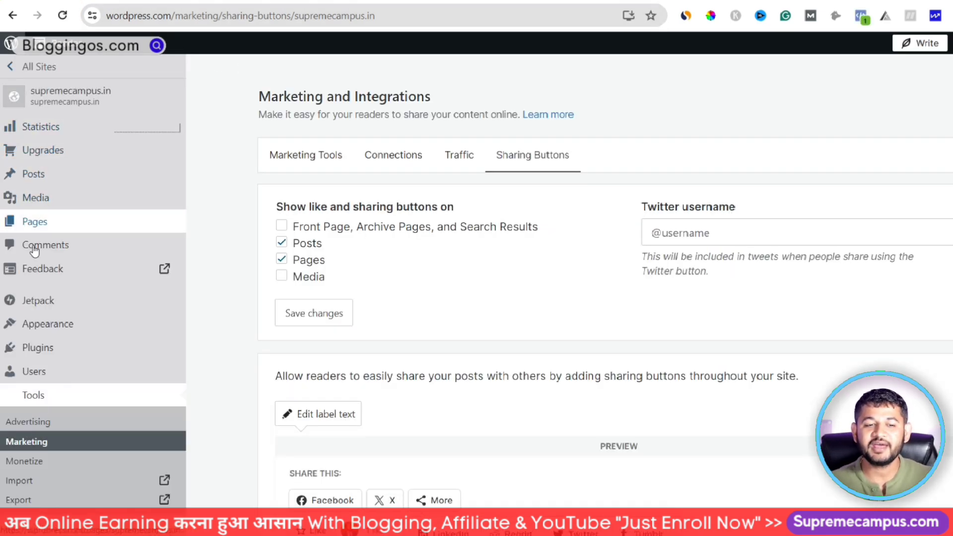
scroll(50, 342, "down", 3)
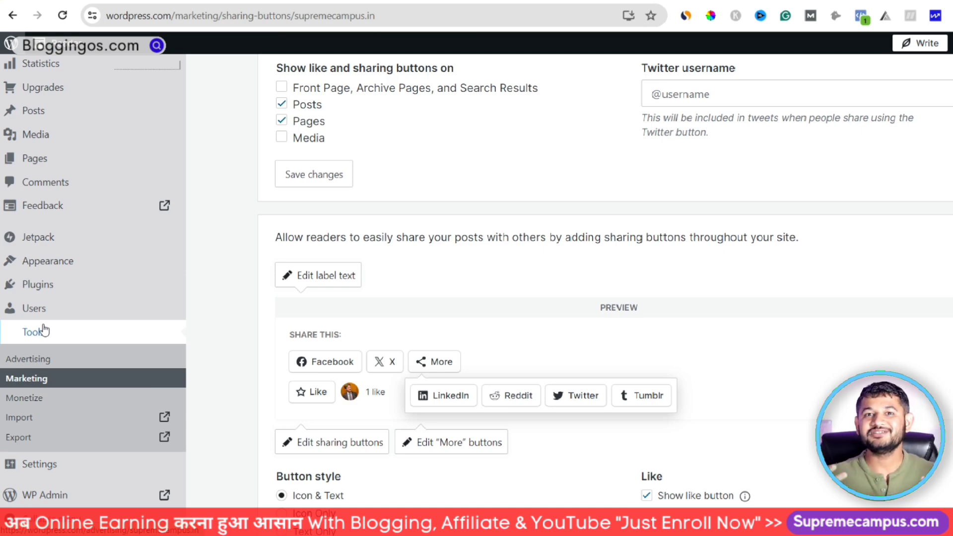
scroll(436, 195, "up", 3)
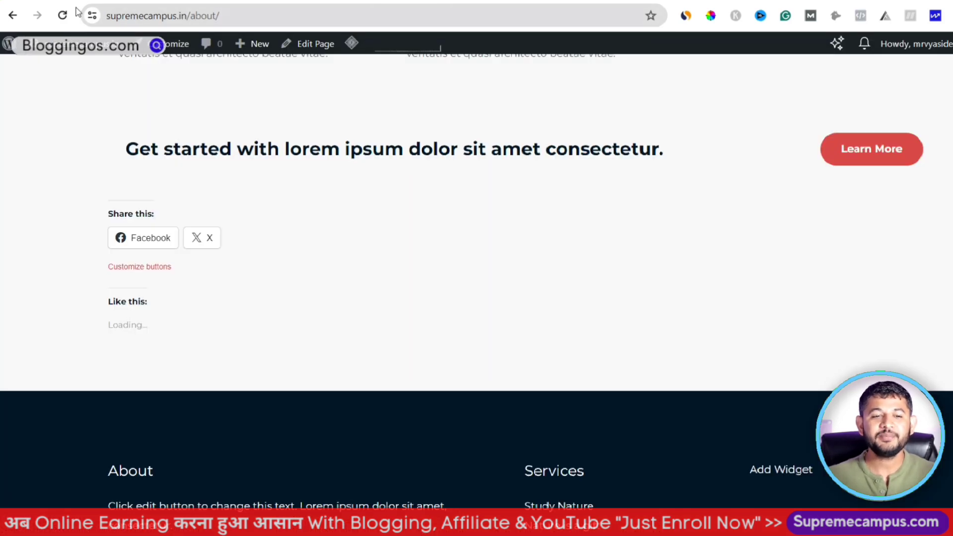
Reload the live About page and expand its "More" sharing button to check the added networks.
left_click(63, 15)
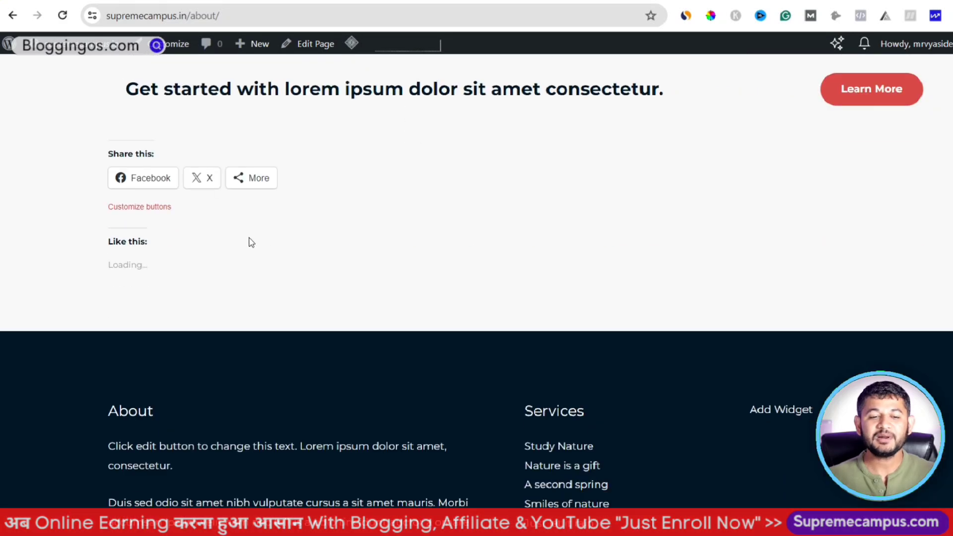
left_click(249, 178)
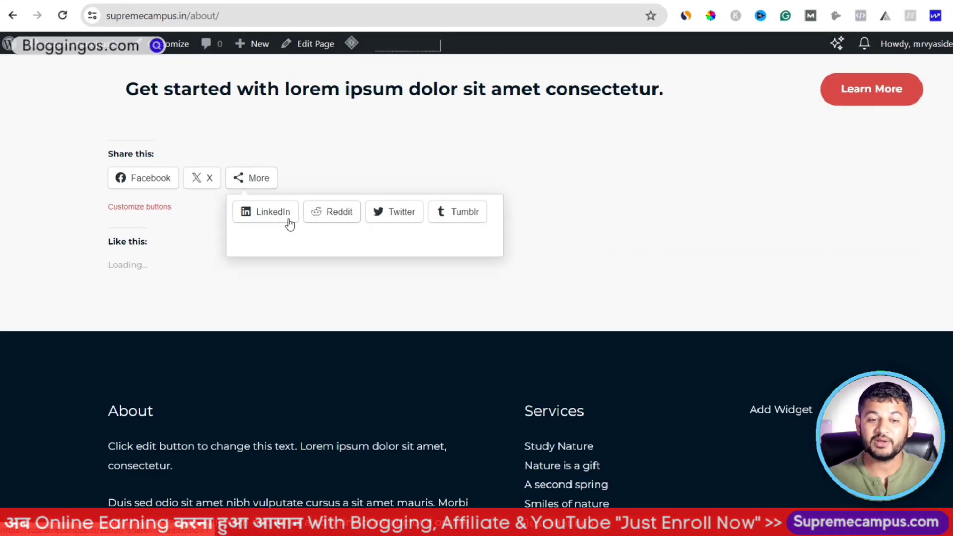
left_click(256, 181)
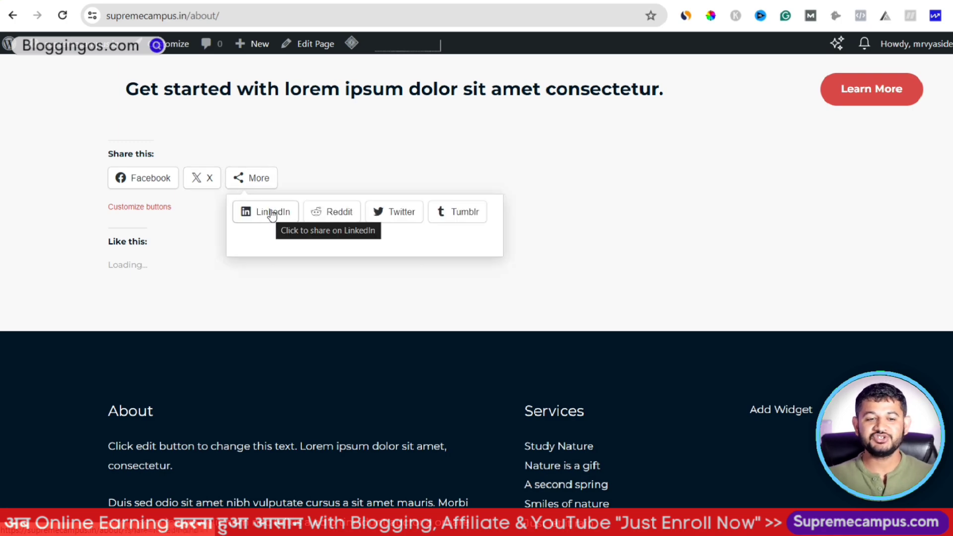
Leave the About page for the site's home page, reload the Hello world! post and check its sharing and Like buttons.
scroll(100, 258, "up", 10)
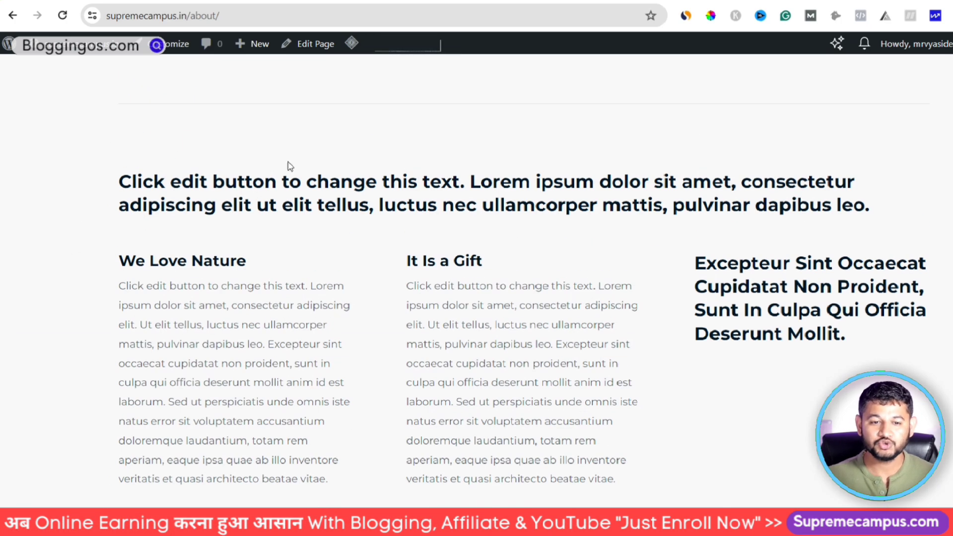
scroll(259, 201, "up", 10)
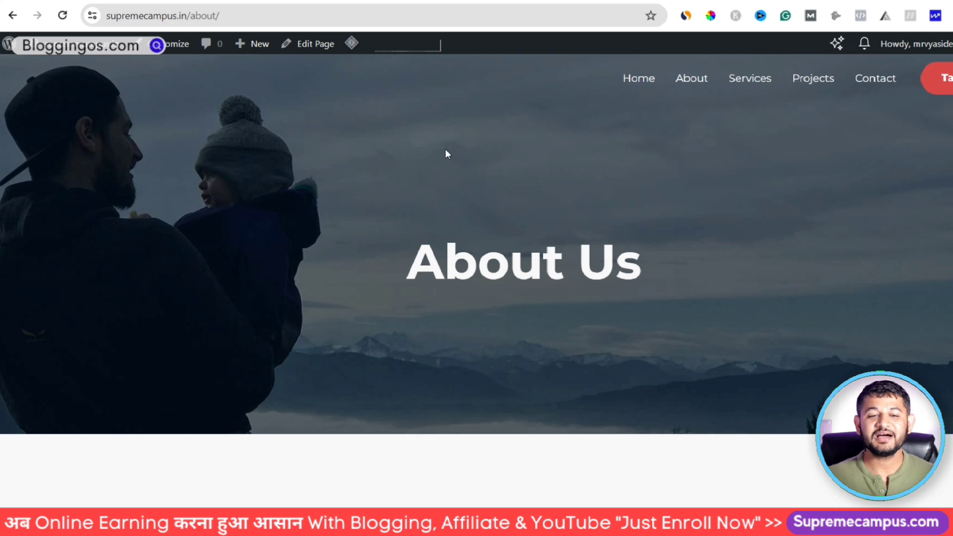
left_click(637, 78)
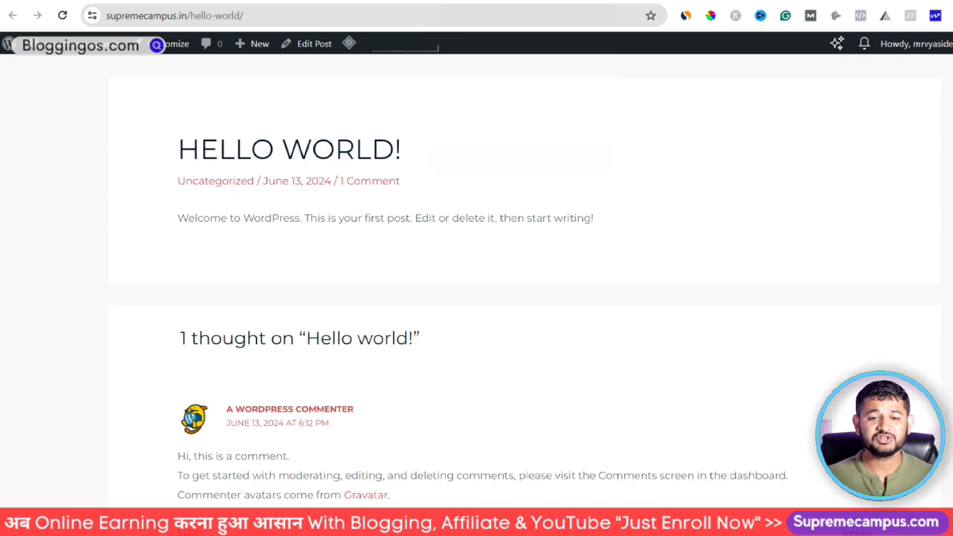
left_click(62, 16)
scroll(263, 297, "down", 10)
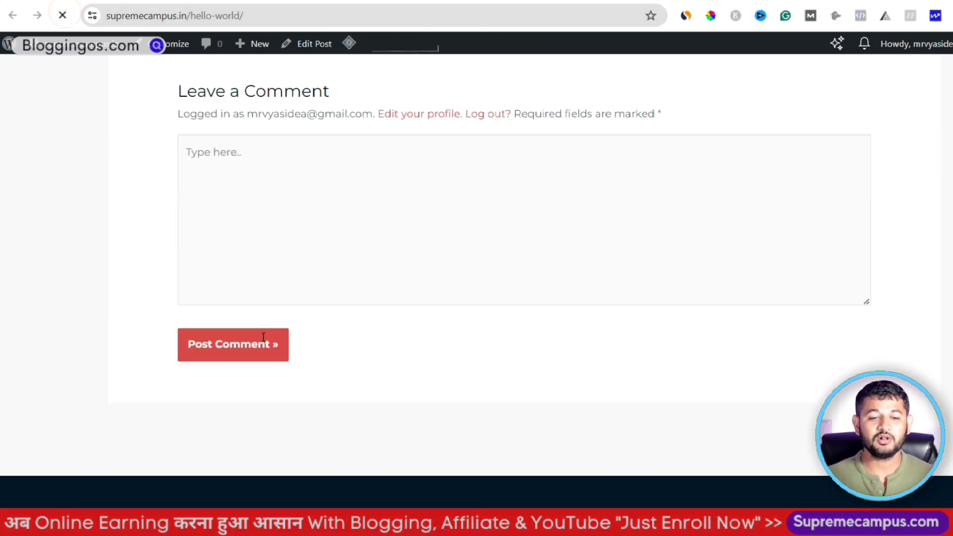
scroll(261, 328, "up", 7)
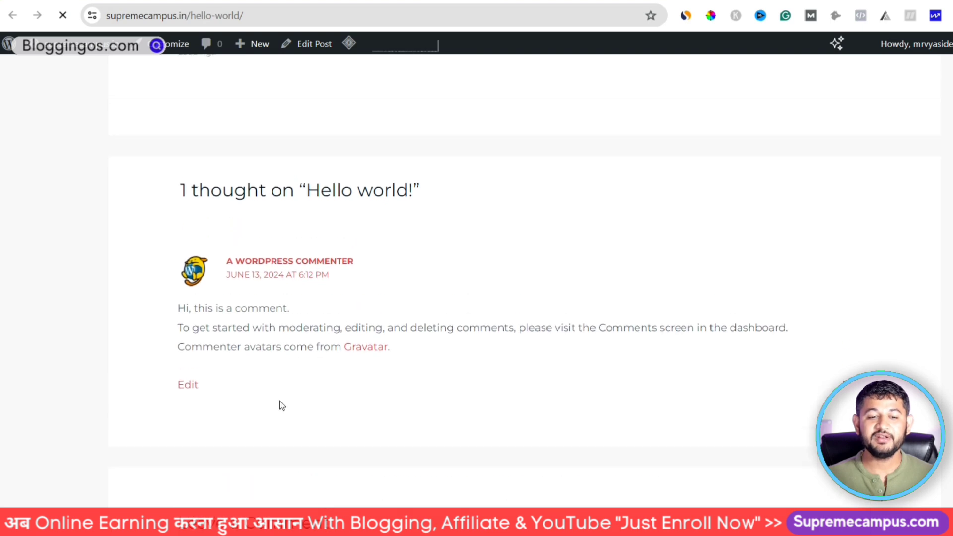
scroll(292, 338, "up", 5)
scroll(233, 199, "up", 2)
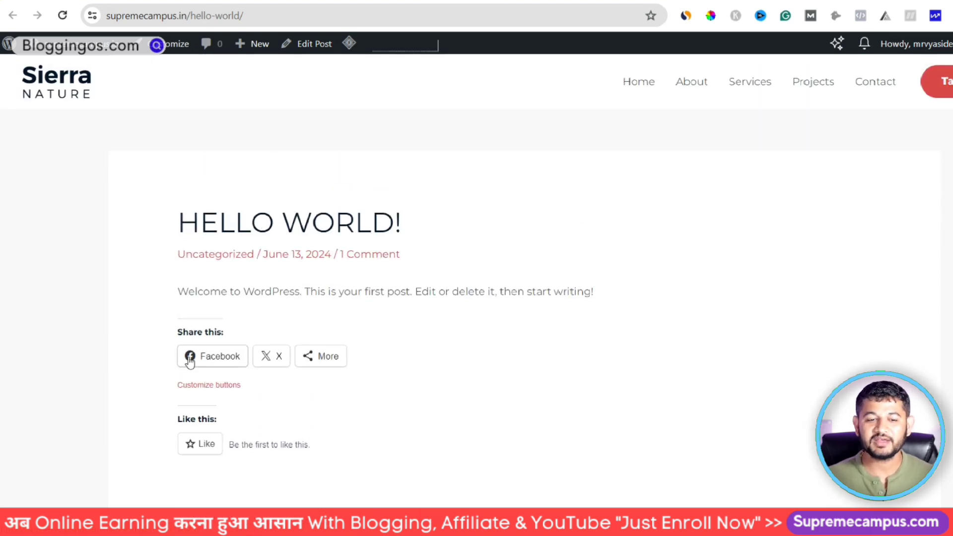
left_click(318, 357)
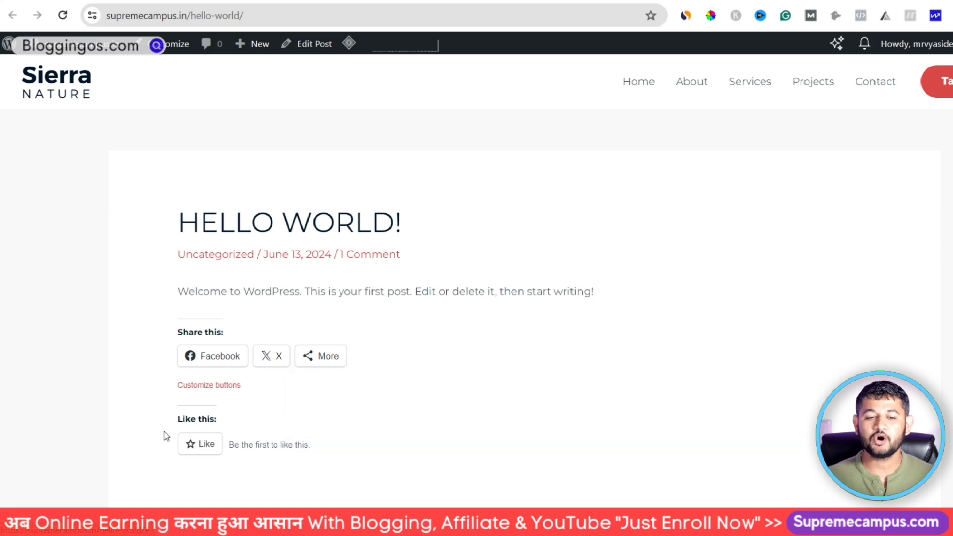